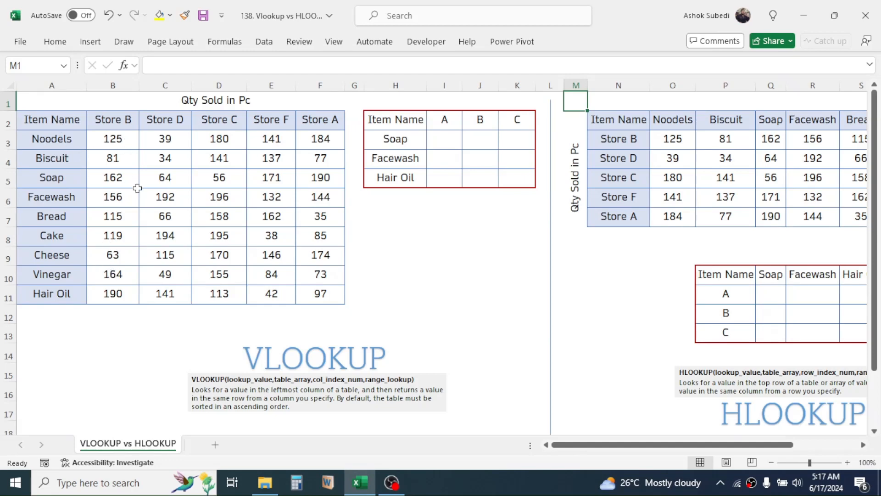
Compare the vertical Qty Sold table in A2:F11 with the horizontal Qty Sold table in N2:W7
left_click_drag(61, 120, 320, 294)
left_click_drag(626, 446, 706, 452)
left_click_drag(420, 120, 802, 219)
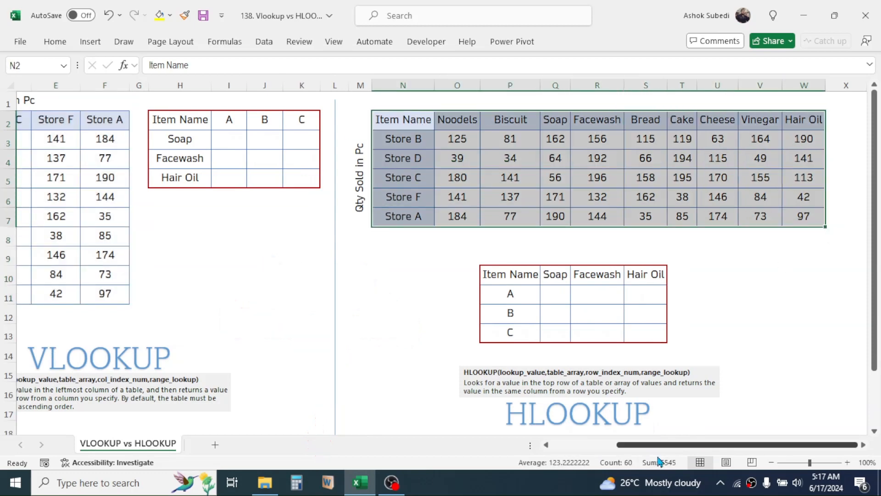
left_click_drag(679, 452, 597, 451)
left_click(125, 161)
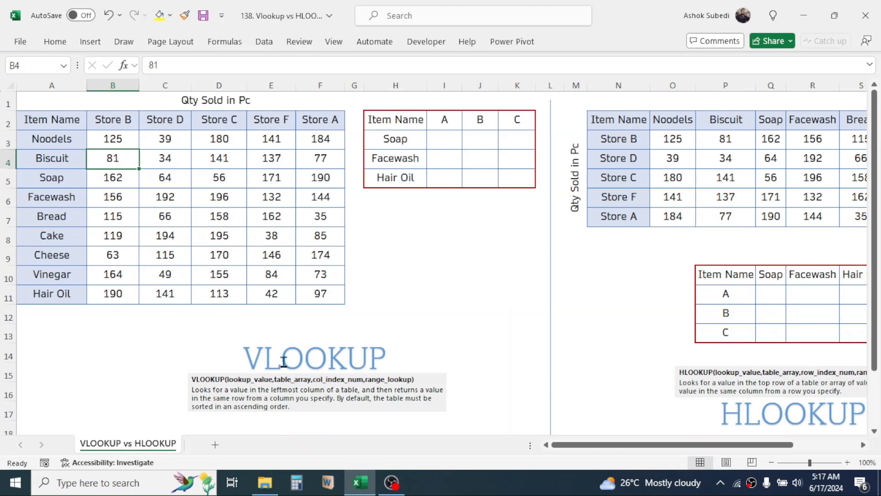
Examine where the item names sit in each table: down column A for VLOOKUP and across row 2 for HLOOKUP
left_click(63, 139)
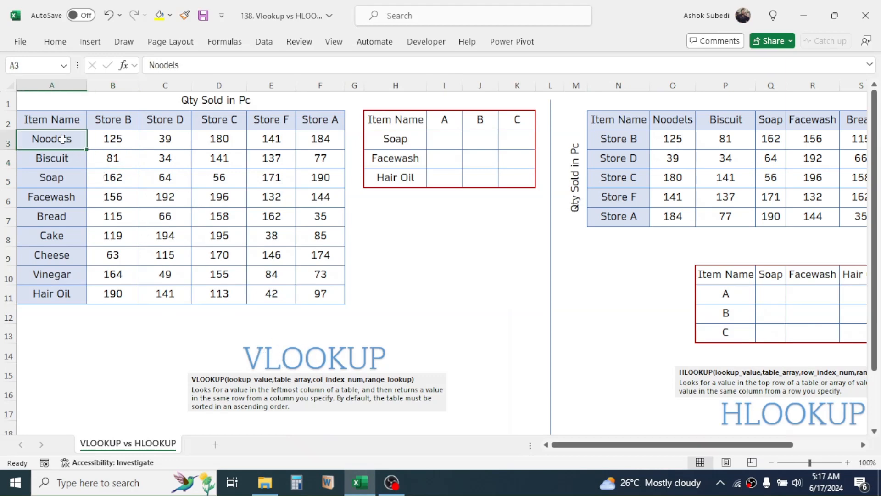
left_click_drag(64, 139, 68, 294)
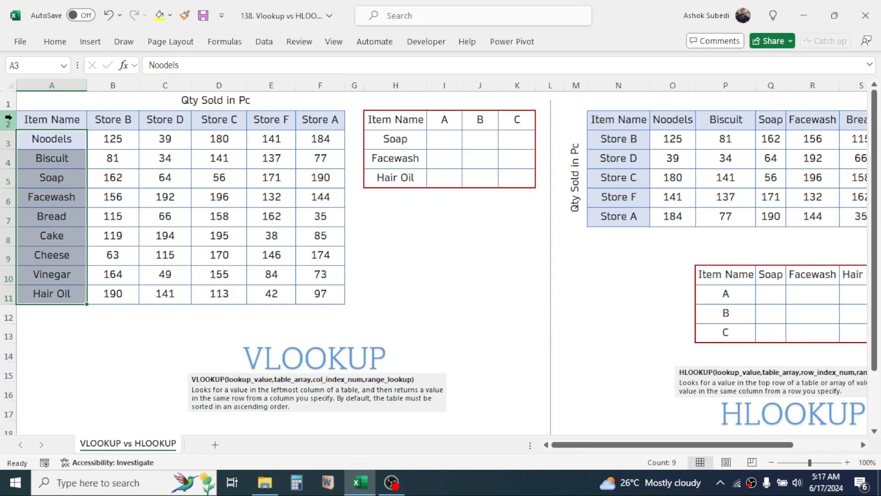
left_click(10, 116)
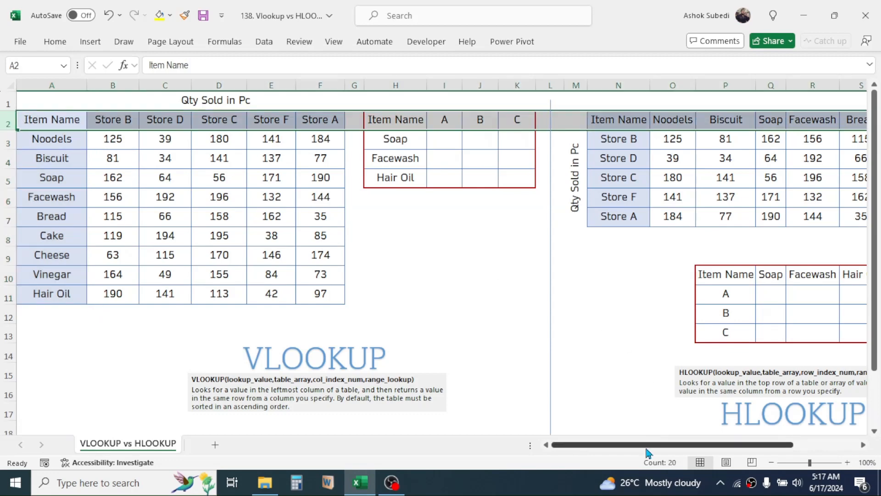
left_click_drag(650, 447, 758, 440)
left_click(394, 274)
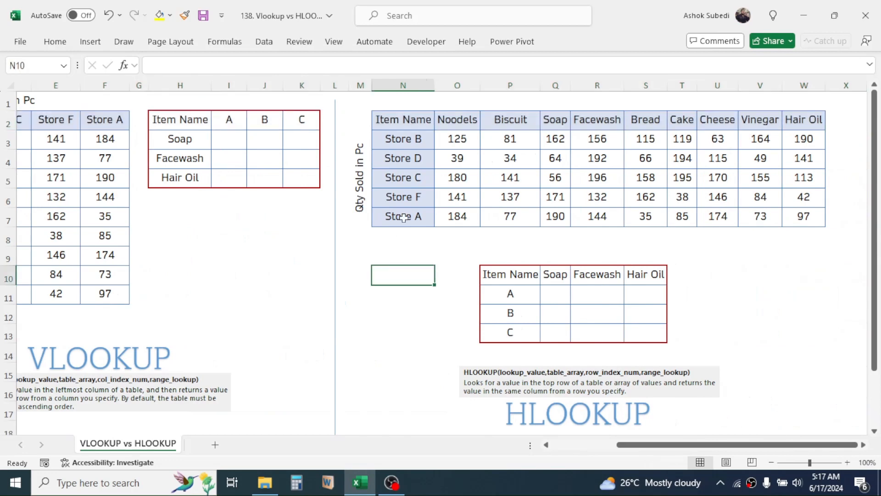
left_click_drag(412, 126, 819, 123)
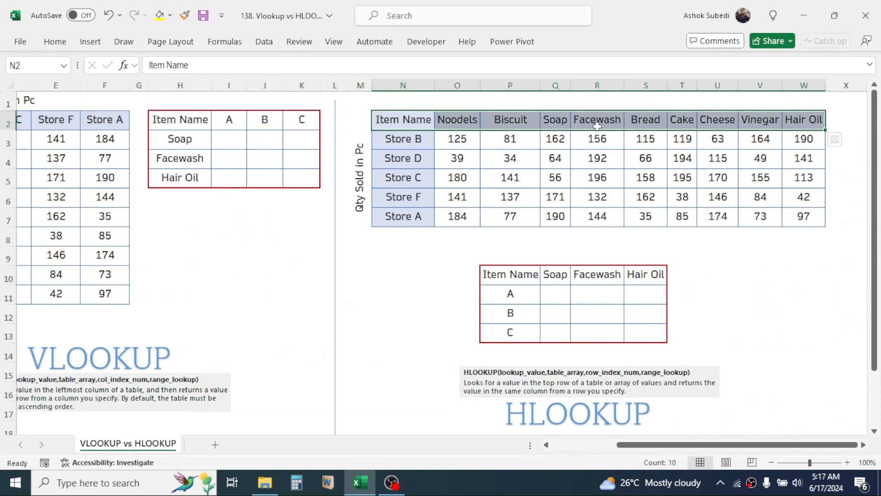
left_click(406, 95)
scroll(427, 259, "left", 2)
left_click(505, 246)
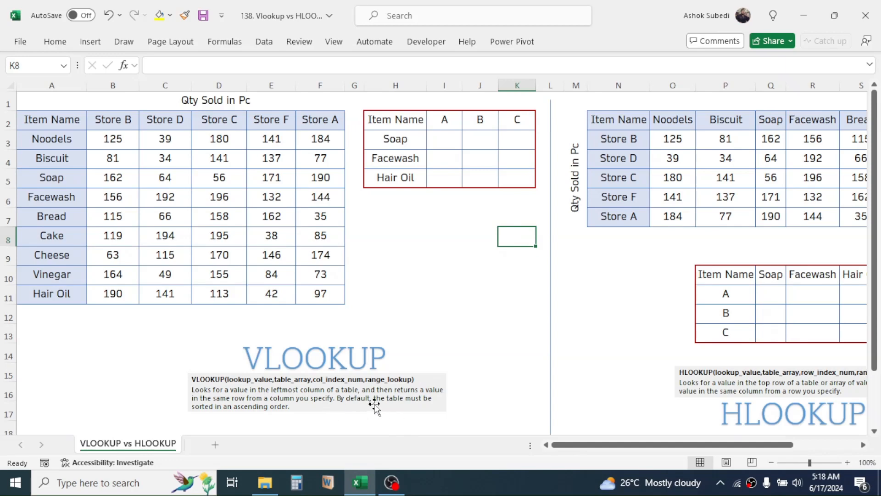
Examine the item names in column A and the empty VLOOKUP result table for Soap, Facewash and Hair Oil under A, B and C
left_click(53, 85)
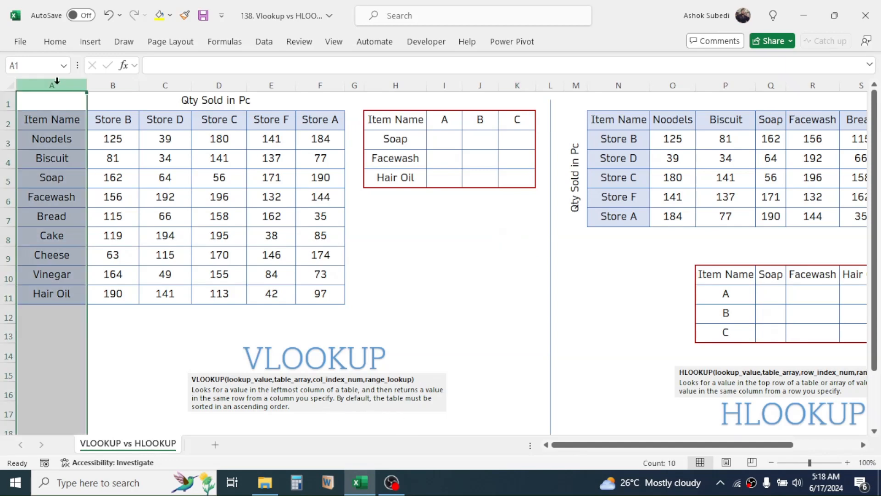
left_click(64, 141)
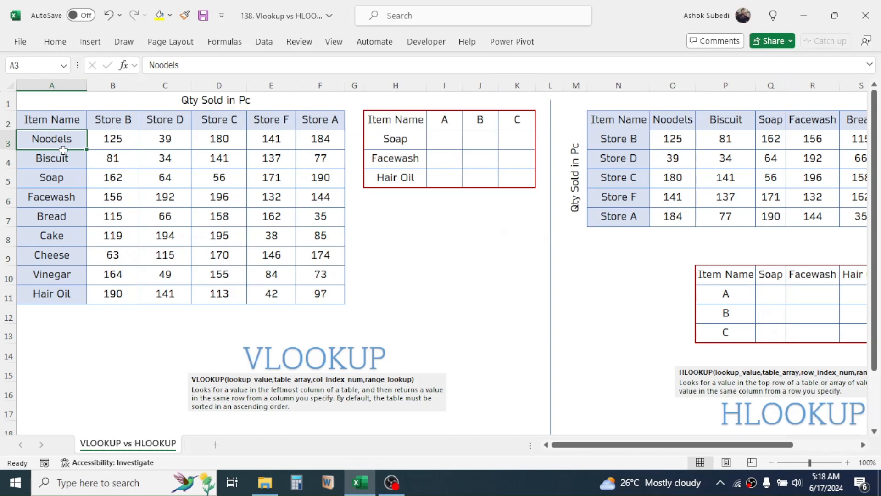
left_click_drag(63, 147, 64, 272)
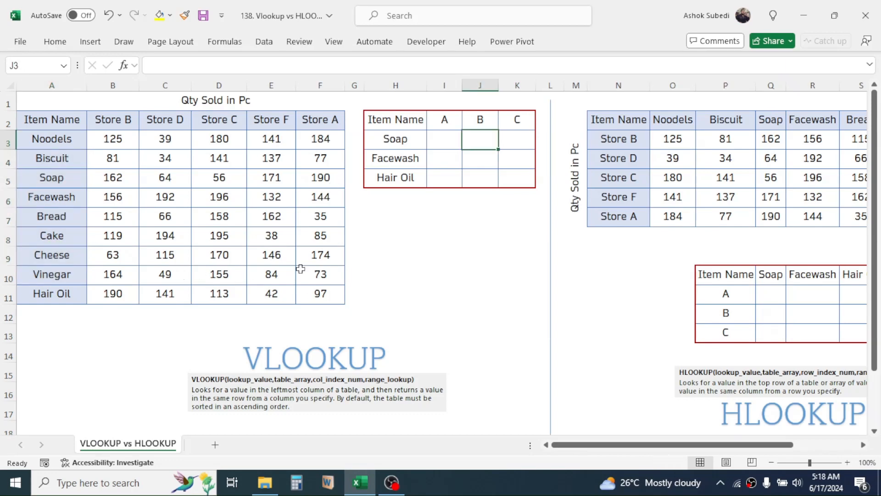
left_click(433, 137)
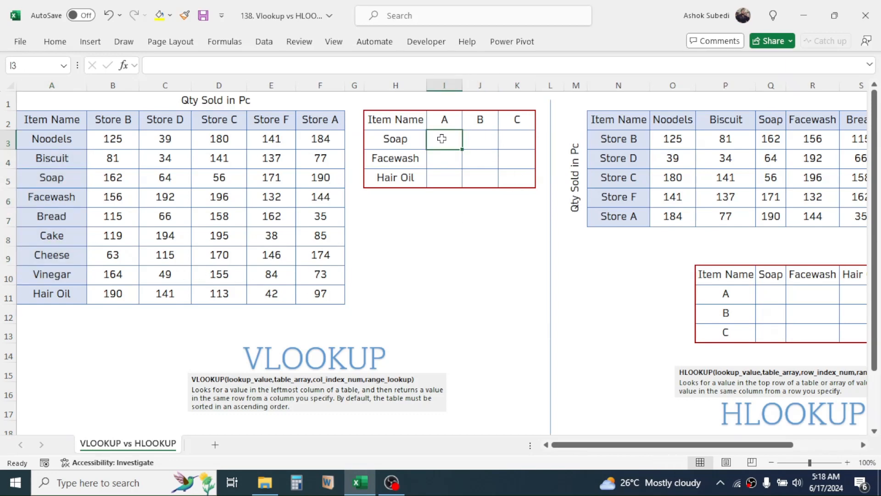
left_click(396, 143)
left_click(395, 160)
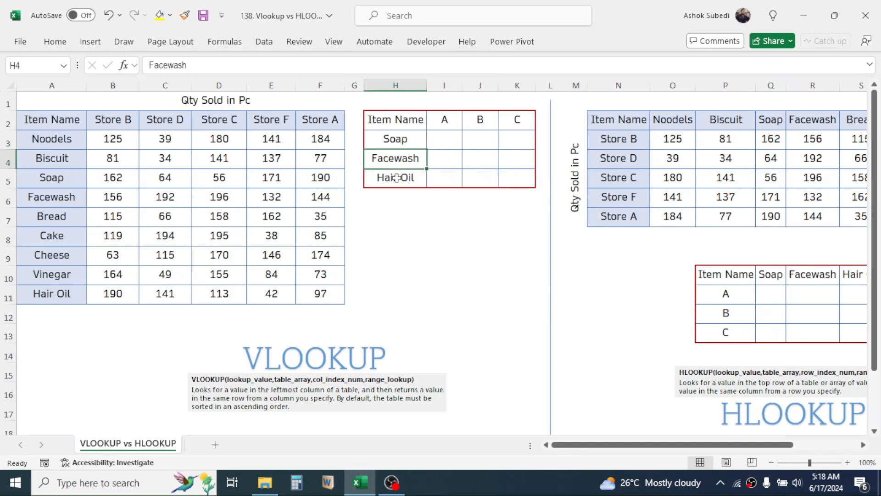
left_click(397, 178)
left_click(444, 142)
left_click(498, 145)
left_click(521, 141)
left_click(524, 172)
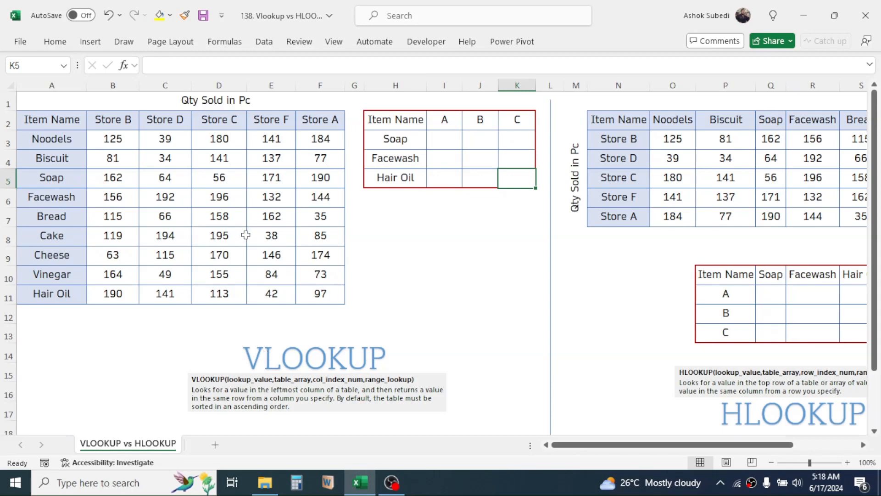
Compare the VLOOKUP and HLOOKUP syntax notes against the leftmost column and top row of their tables
left_click(54, 84)
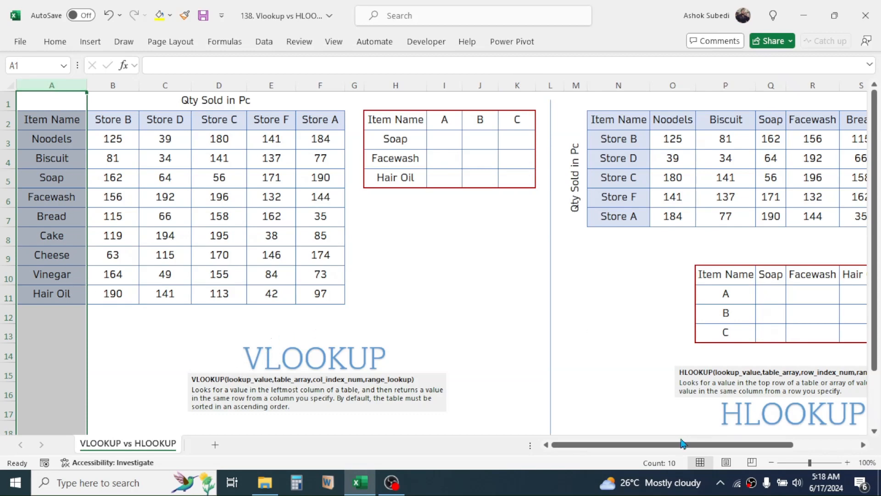
left_click_drag(684, 444, 757, 445)
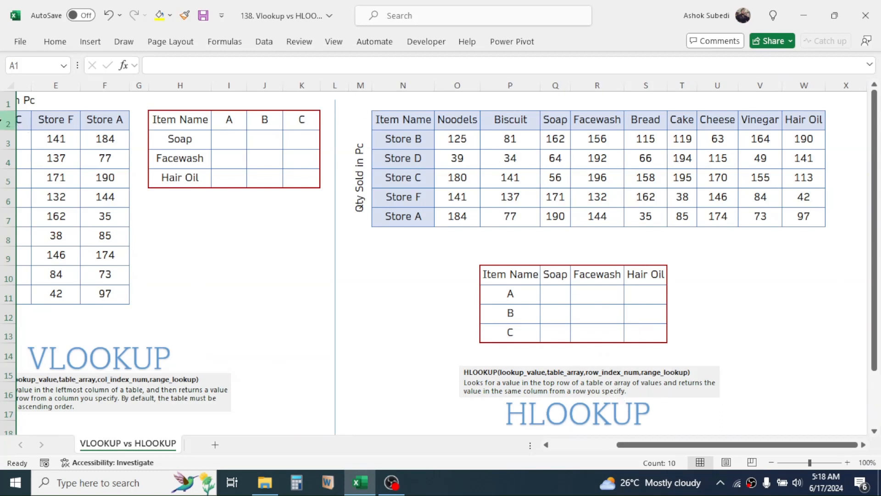
left_click(9, 121)
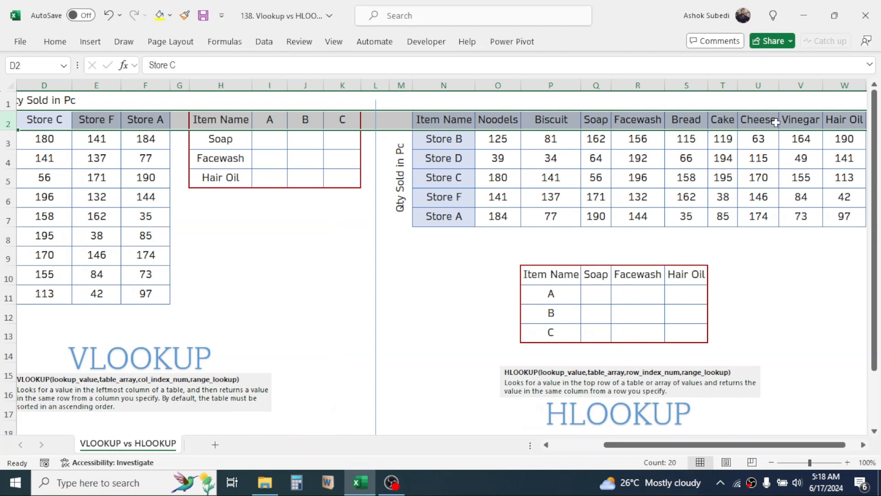
scroll(417, 120, "right", 1)
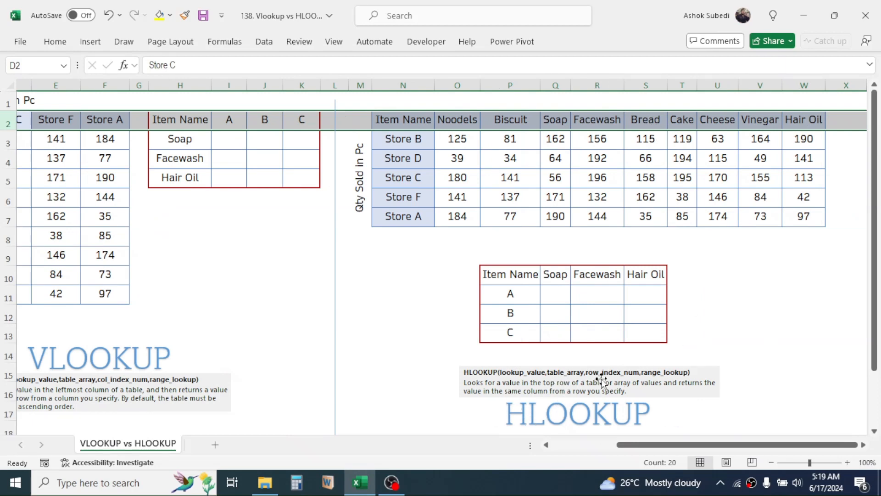
scroll(517, 272, "left", 3)
left_click(516, 272)
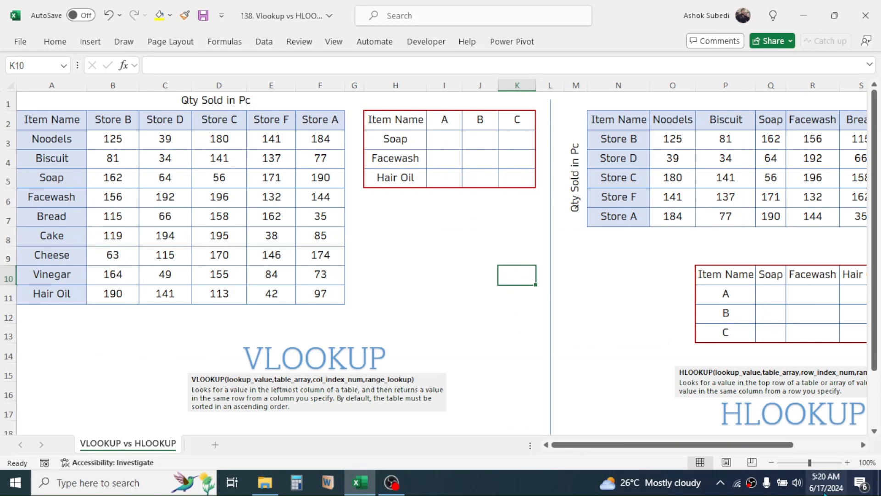
mouse_move(654, 444)
left_mouse_down()
mouse_move(688, 445)
mouse_move(654, 444)
left_mouse_up()
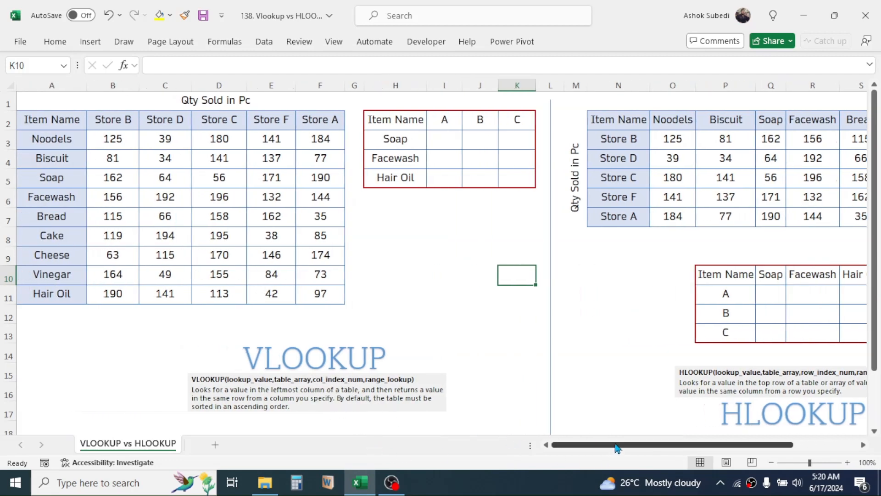
left_click_drag(610, 444, 675, 444)
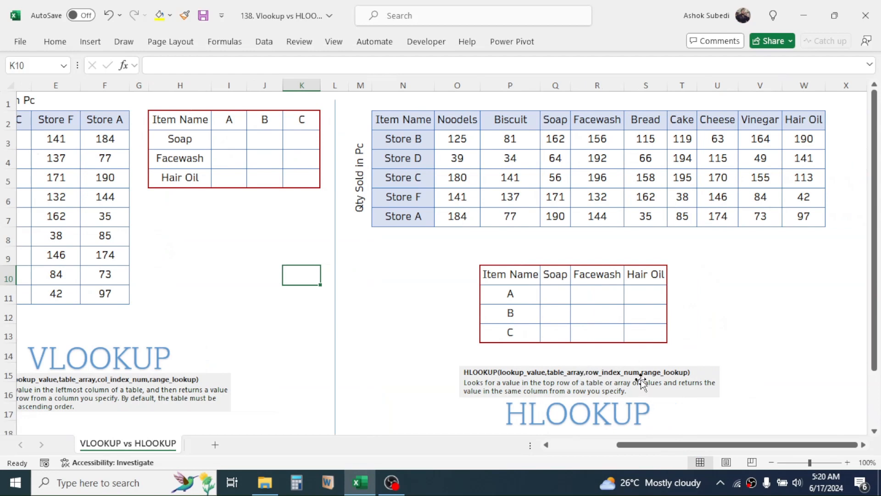
left_click_drag(632, 444, 565, 444)
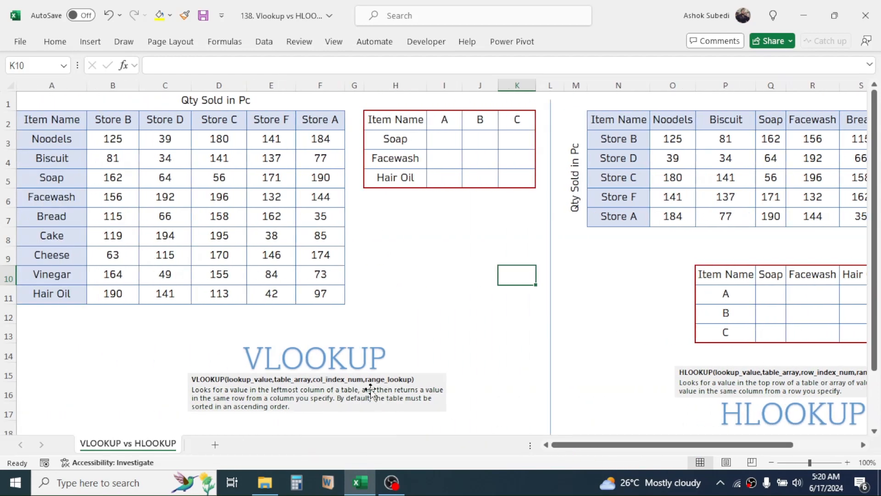
left_click_drag(650, 444, 701, 446)
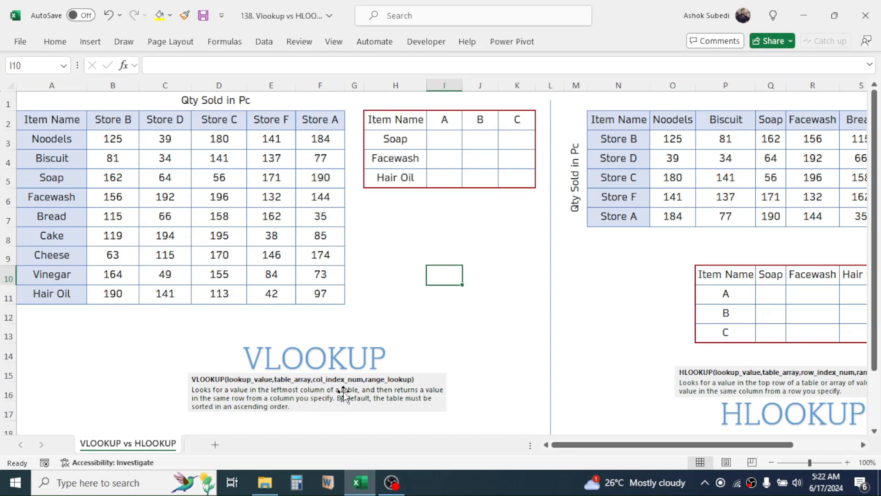
Check the VLOOKUP result table's item names and store A heading against column A and the Soap row of the vertical table
left_click(55, 85)
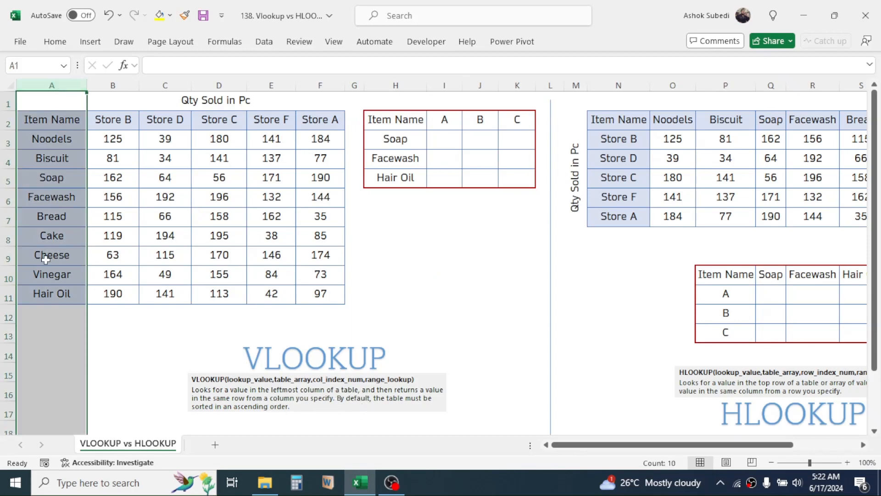
left_click_drag(398, 138, 395, 178)
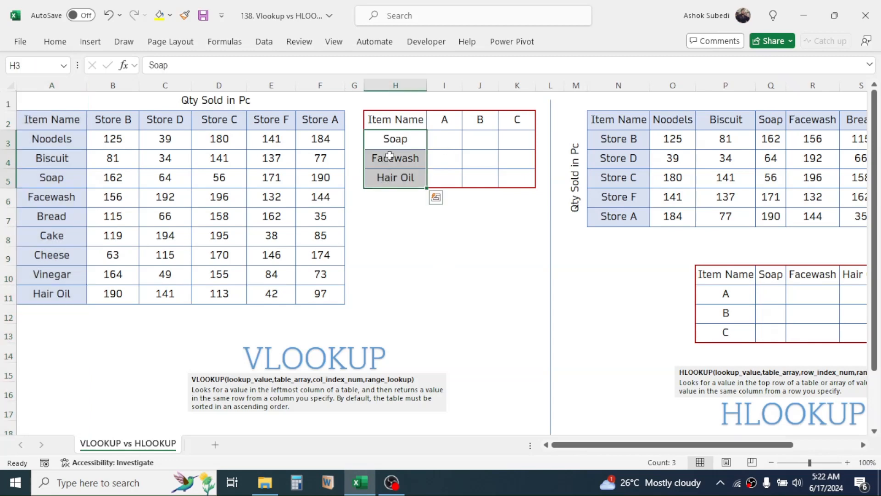
left_click(389, 153)
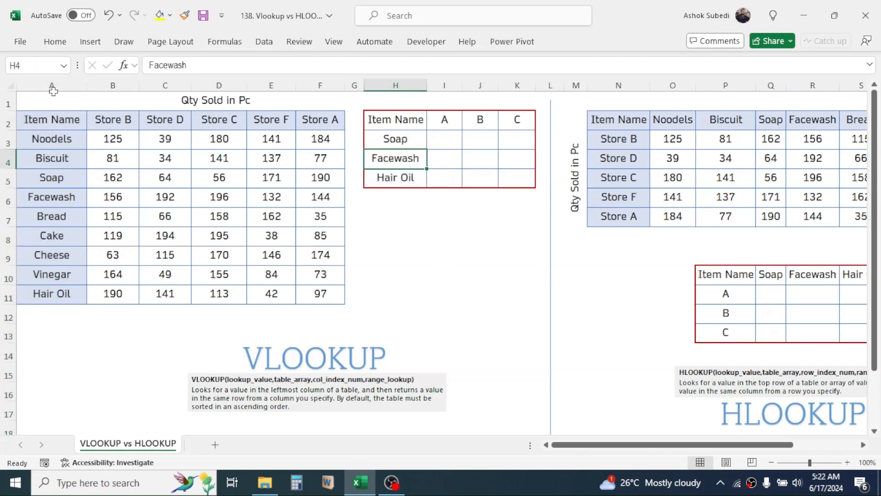
left_click(56, 84)
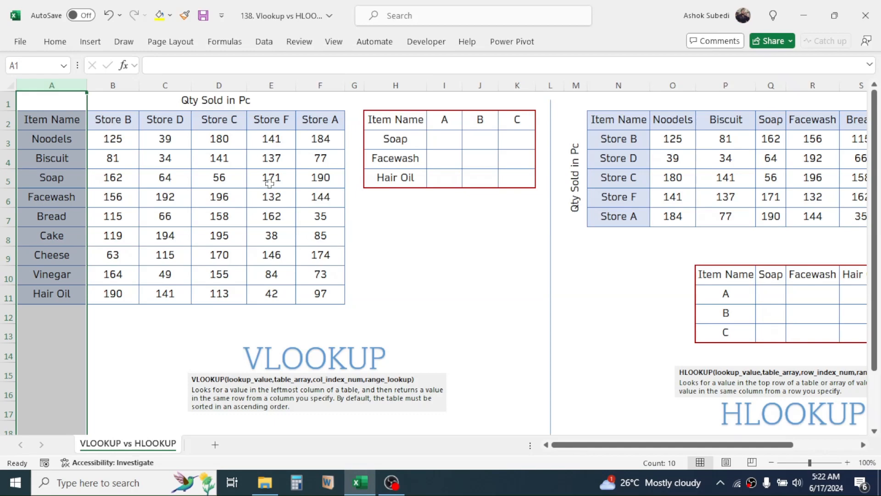
left_click(391, 159)
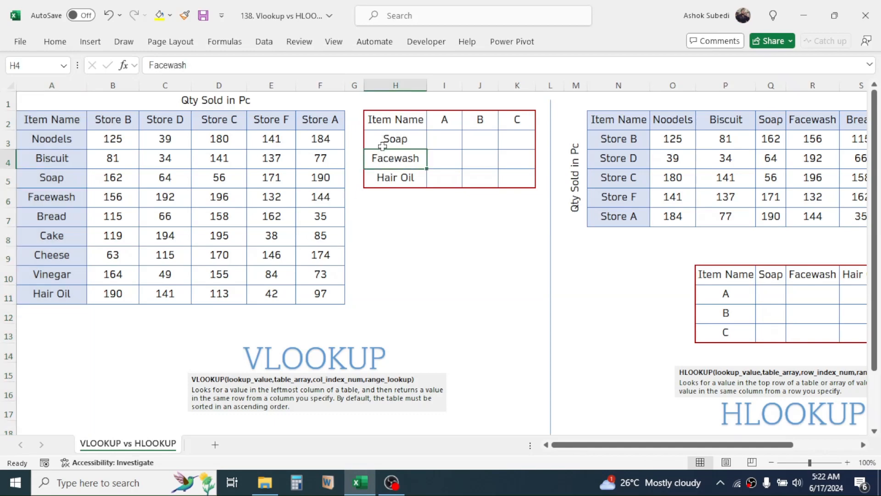
left_click(46, 85)
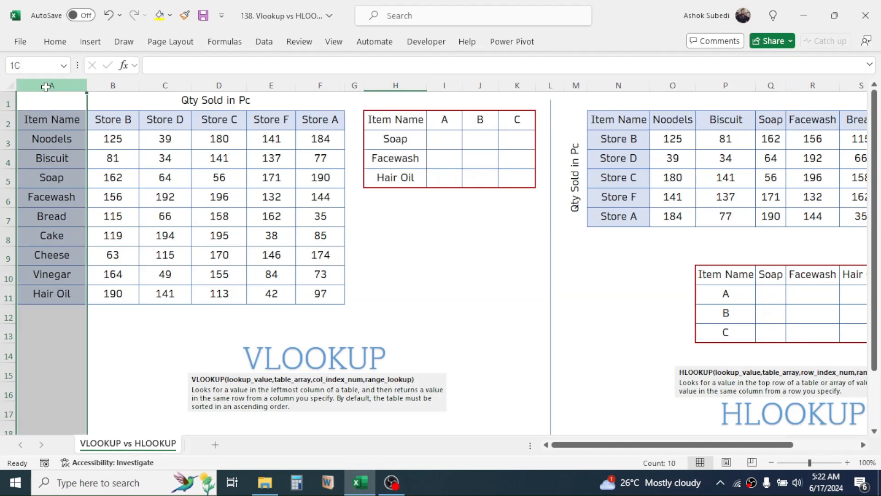
left_click(44, 177)
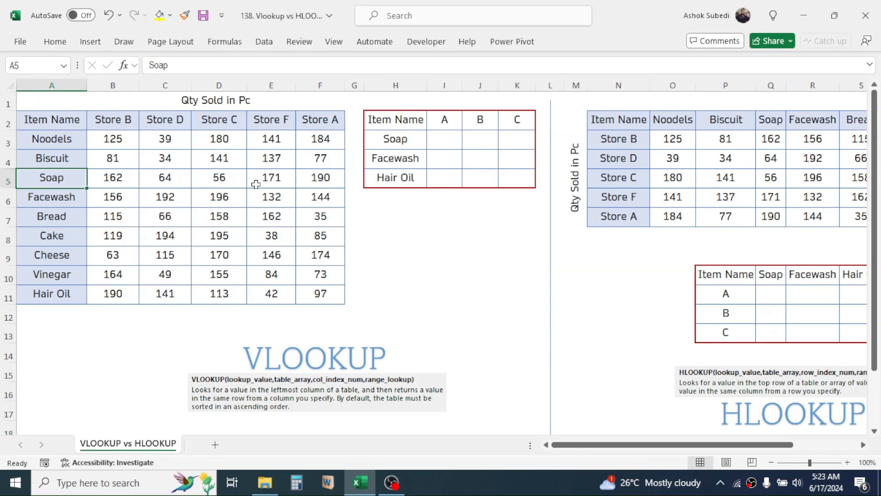
left_click(446, 120)
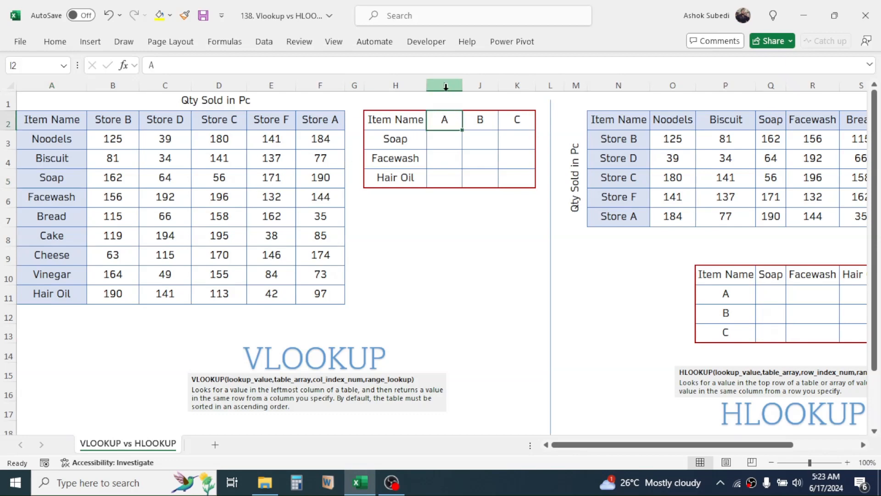
left_click(446, 86)
left_click(442, 120)
left_click(284, 171)
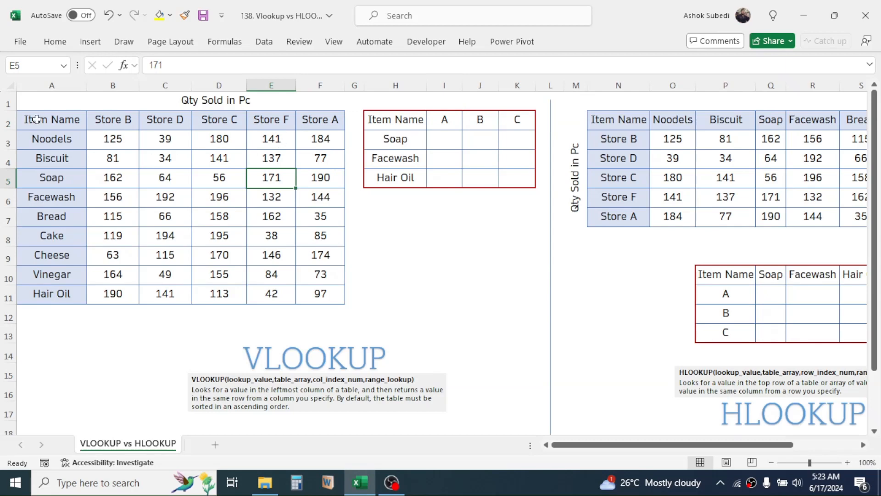
Examine the VLOOKUP table array A2:F11 column by column, from Item Name through Store A, to work out the column index numbers
left_click_drag(37, 120, 320, 296)
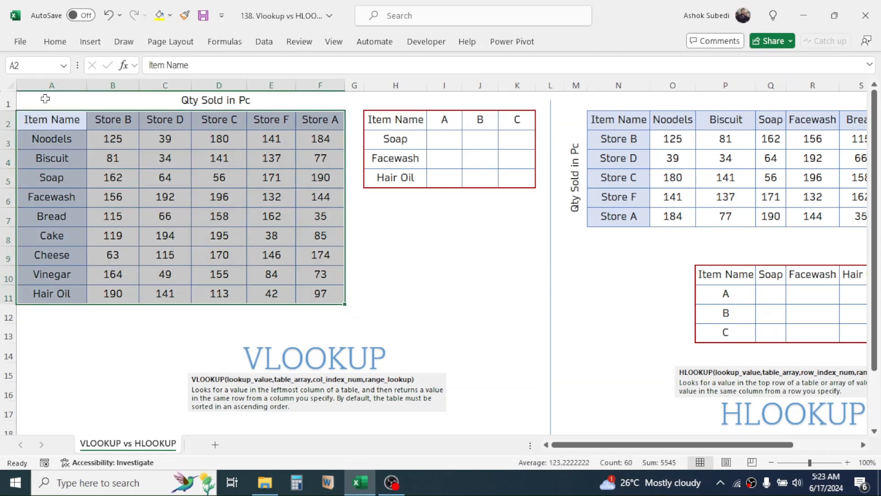
left_click(52, 85)
left_click(113, 85)
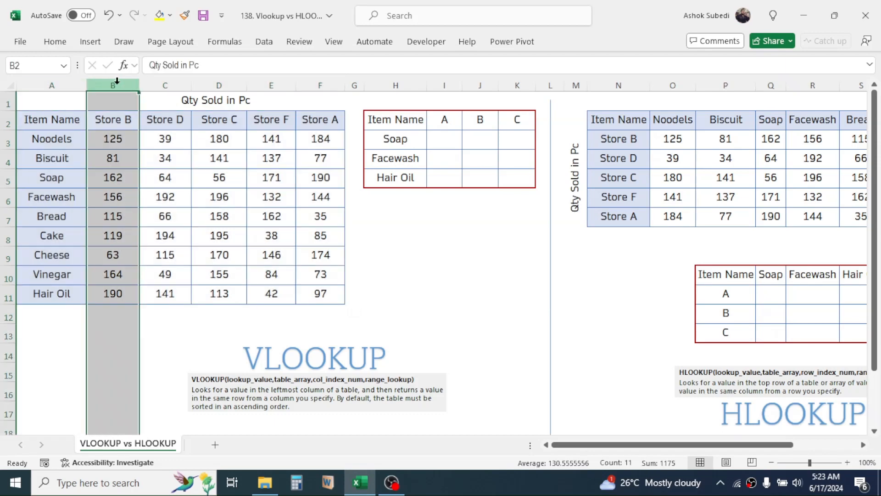
left_click(165, 85)
left_click(216, 82)
left_click(271, 85)
left_click(320, 85)
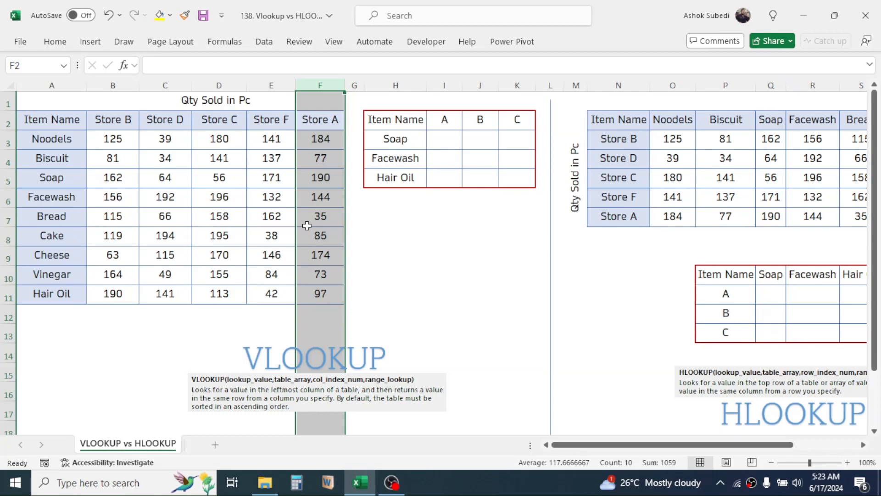
Locate Soap's Store A quantity in the vertical table by tracing column F and row 5 to their intersection
left_click(323, 212)
left_click_drag(324, 170, 321, 166)
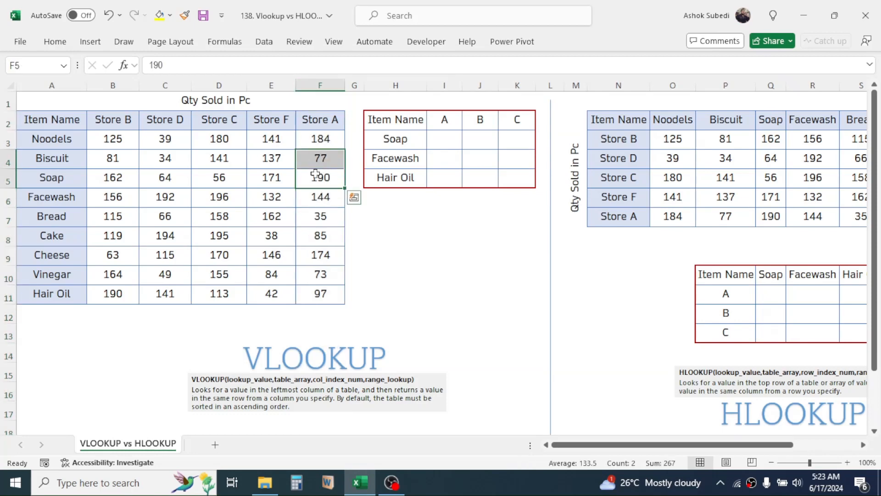
left_click(321, 177)
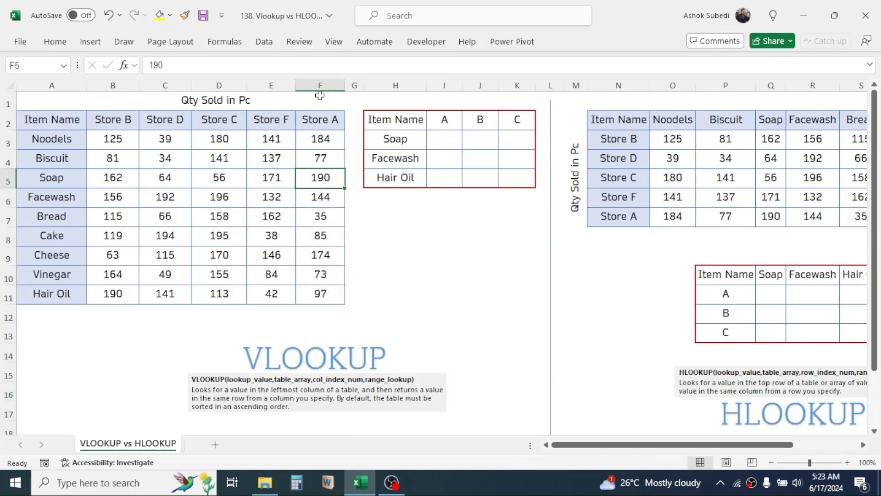
left_click(321, 87)
left_click(326, 177)
left_click(8, 179)
left_click(326, 183)
Review the lookup items Soap, Facewash and Hair Oil in column H and the table range A2:F11
left_click(389, 139)
left_click(393, 159)
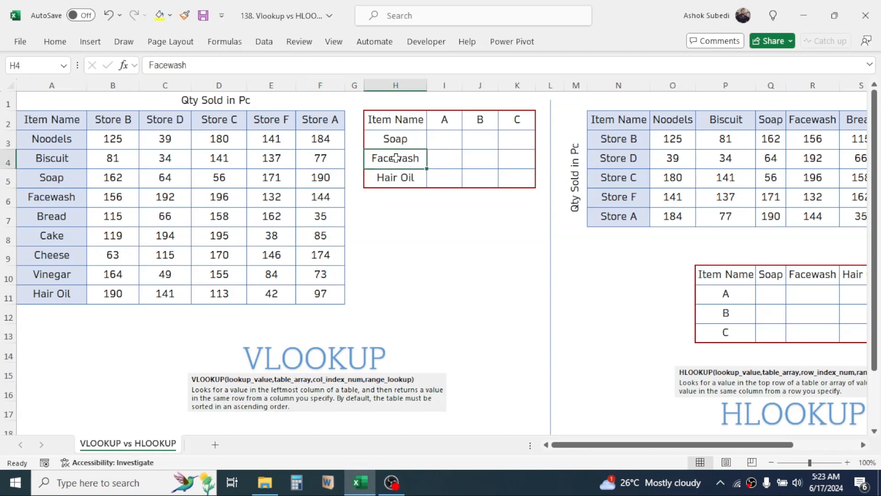
left_click(394, 176)
left_click(397, 160)
left_click(396, 139)
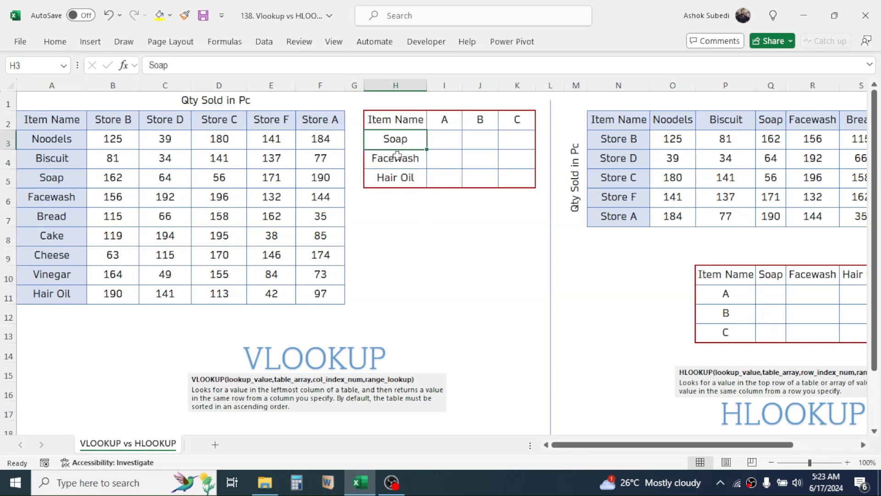
left_click(396, 158)
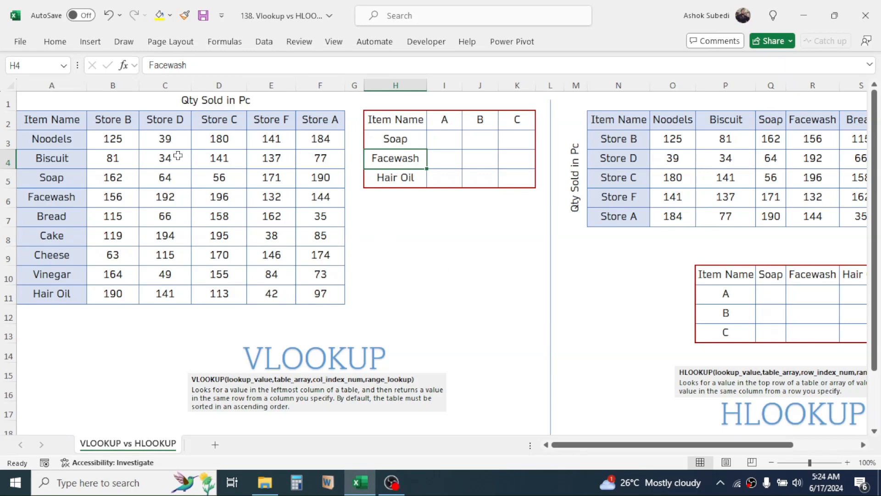
left_click_drag(50, 119, 321, 296)
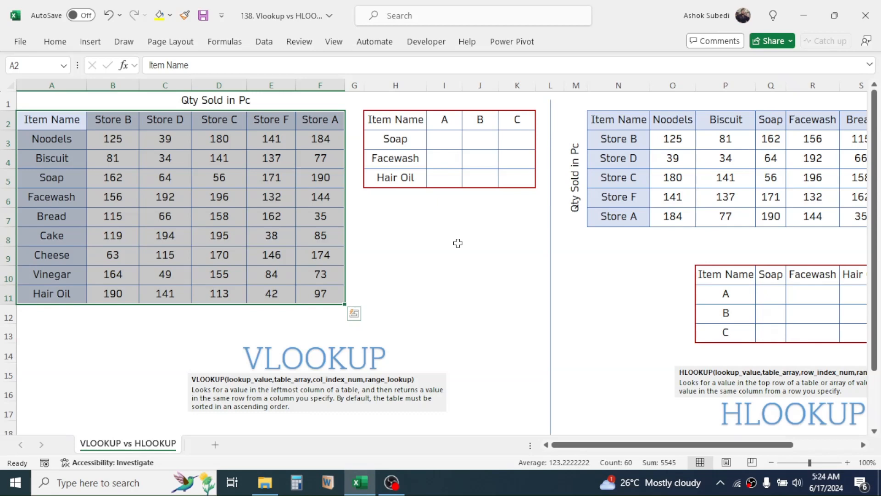
left_click(464, 262)
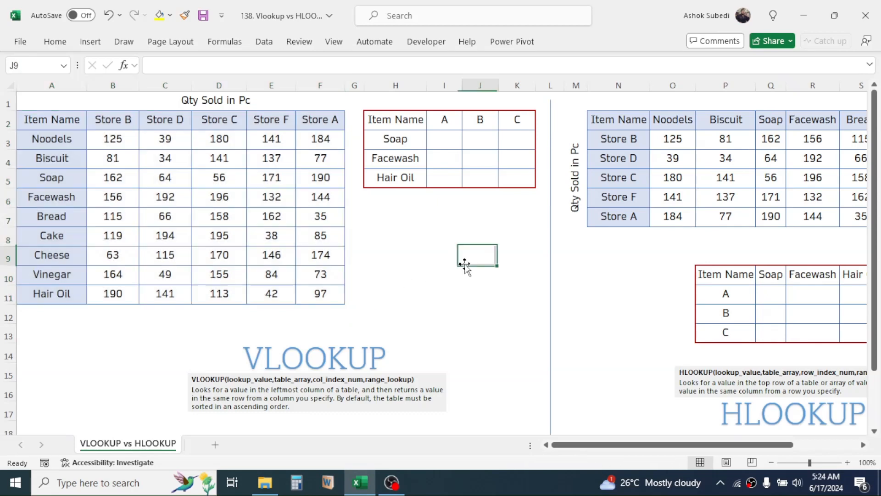
Start a VLOOKUP formula in I3 with H3 as the lookup value, locking only its column as $H3
left_click(438, 141)
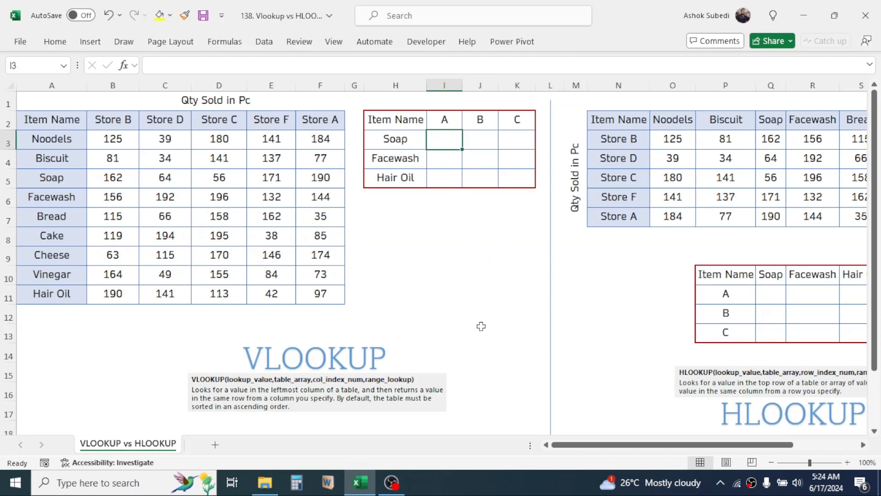
type("=VLOOKUP")
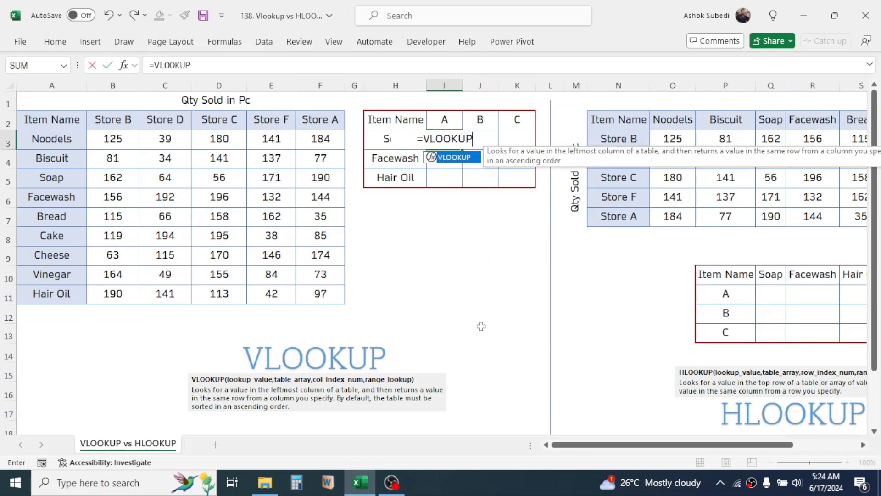
type("(")
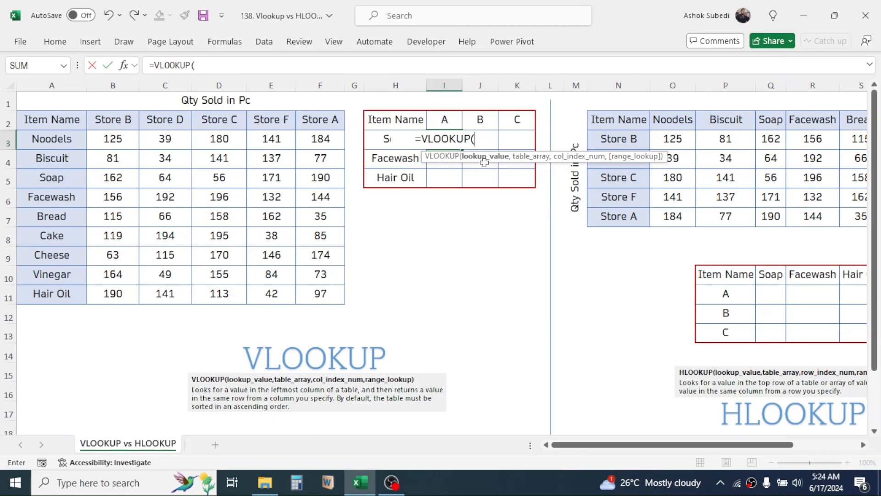
left_click(375, 139)
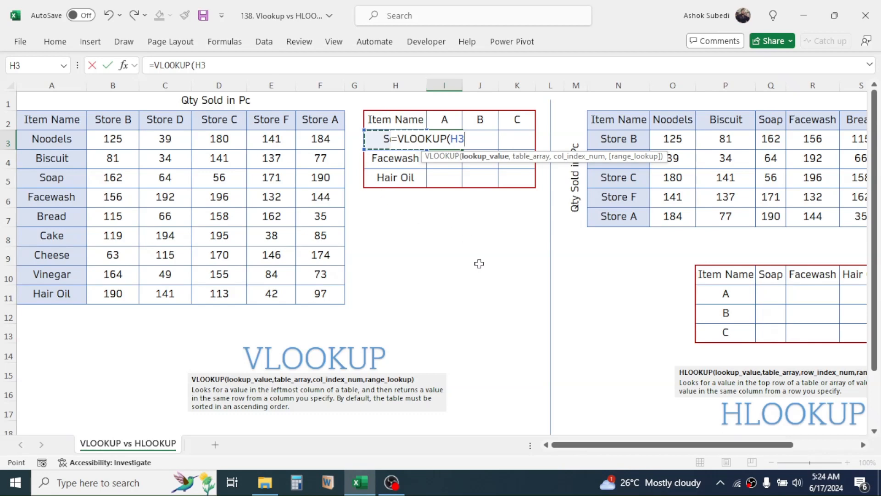
key("F4")
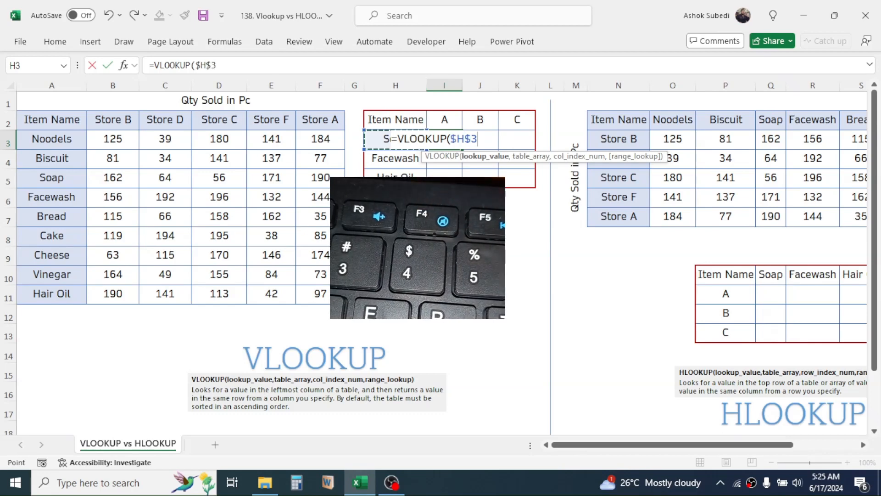
key("F4")
key("F4")
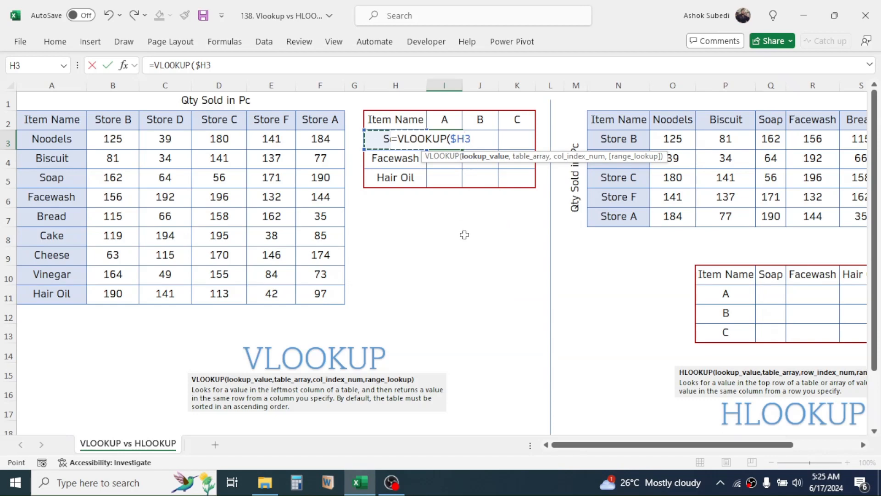
type(",")
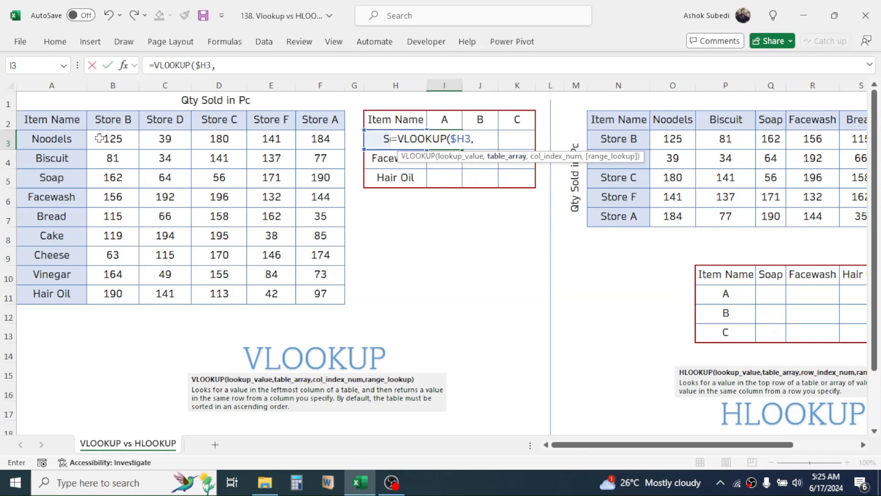
Complete the VLOOKUP in I3 with table array $A$2:$F$11, column index 6 and FALSE for an exact match
left_click_drag(69, 122, 306, 296)
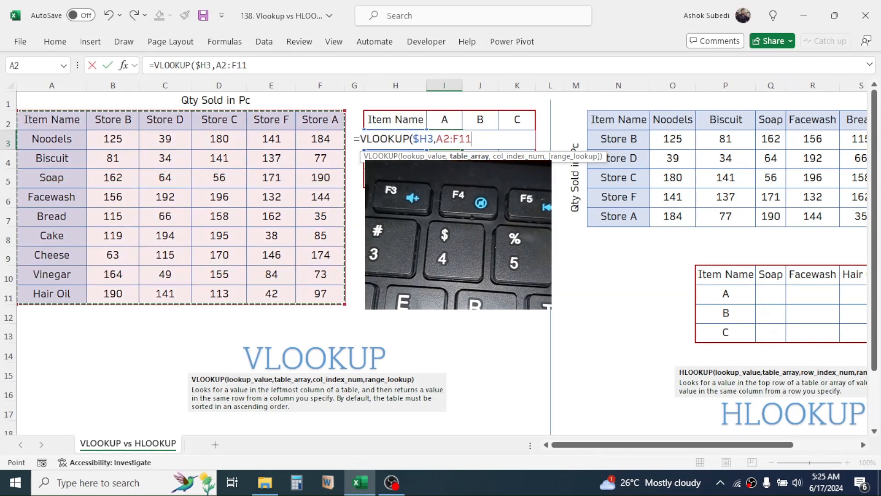
key("F4")
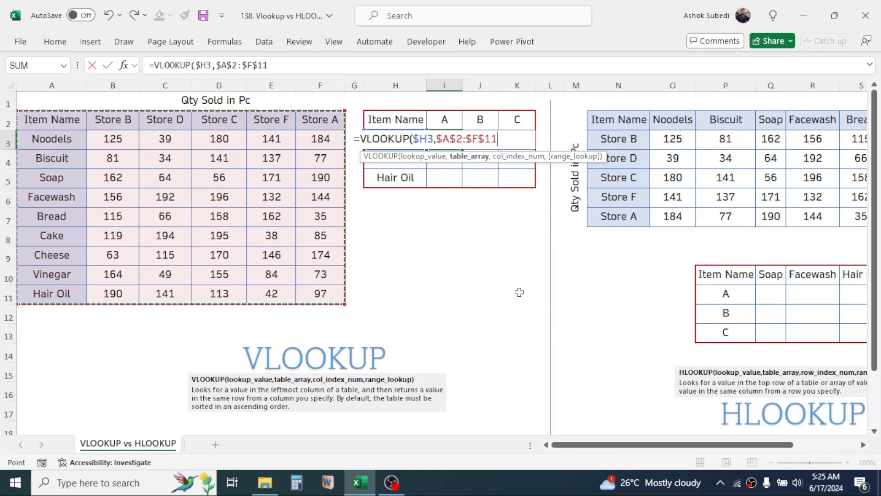
type(",")
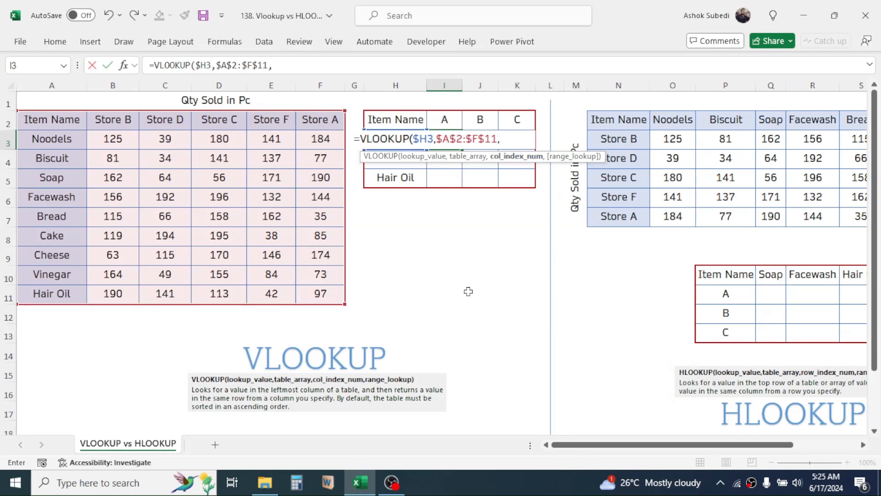
type("6,")
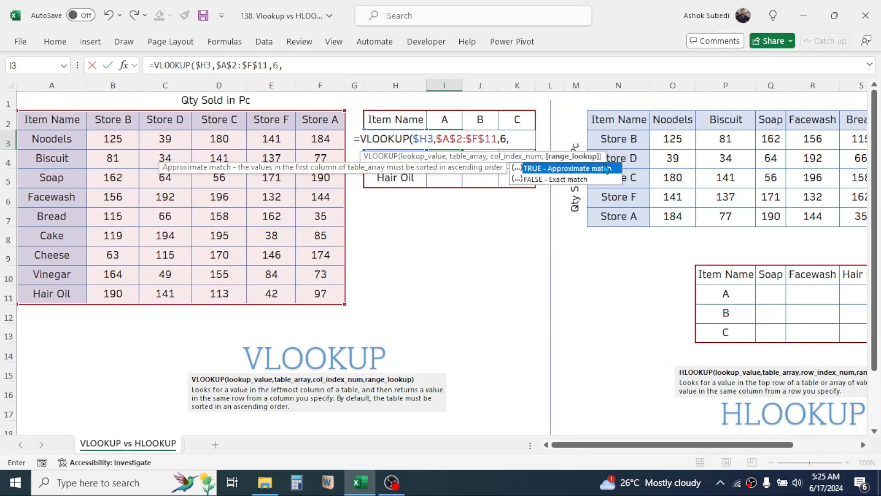
double_click(561, 180)
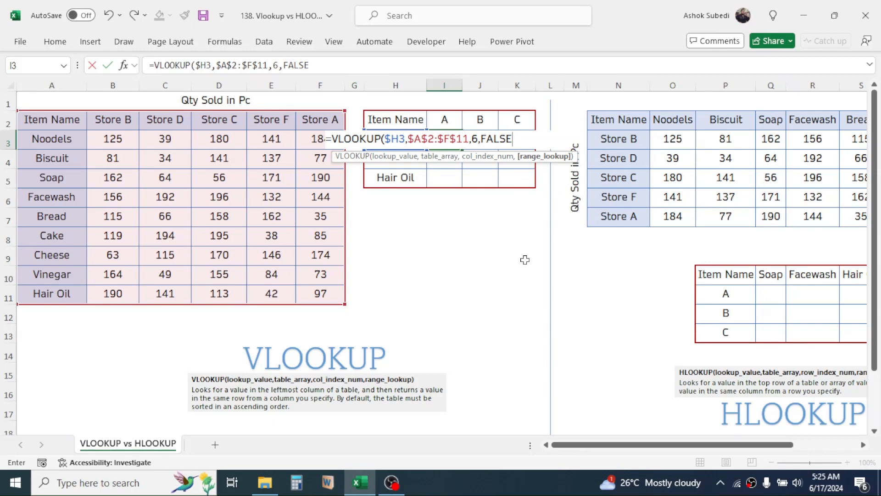
type(")")
key("Return")
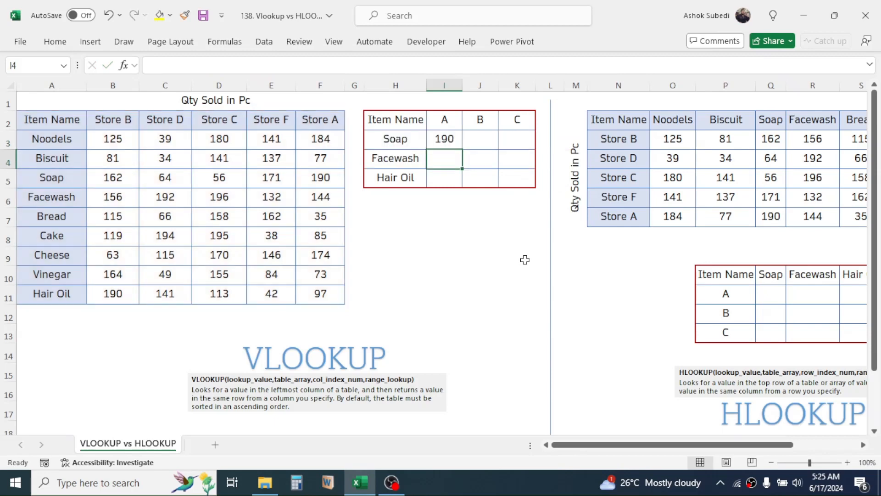
Check the VLOOKUP result in I3 against the Soap row's Store A quantity in the vertical table
left_click(449, 136)
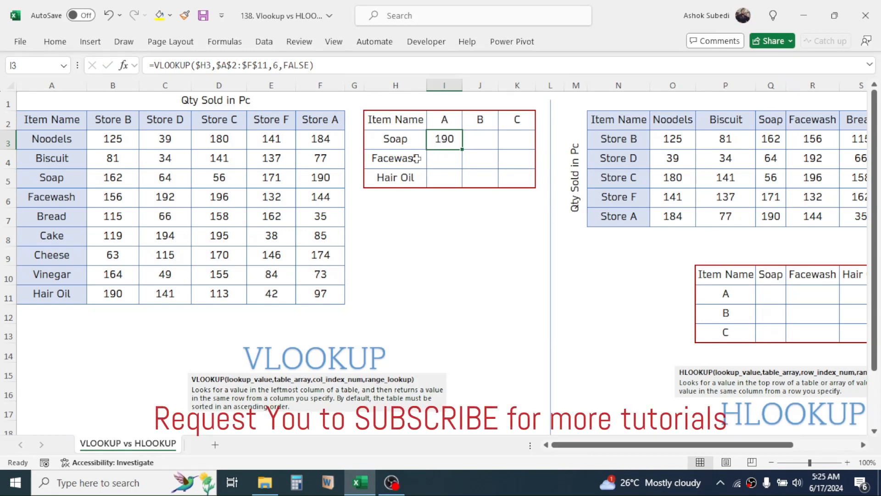
left_click(38, 180)
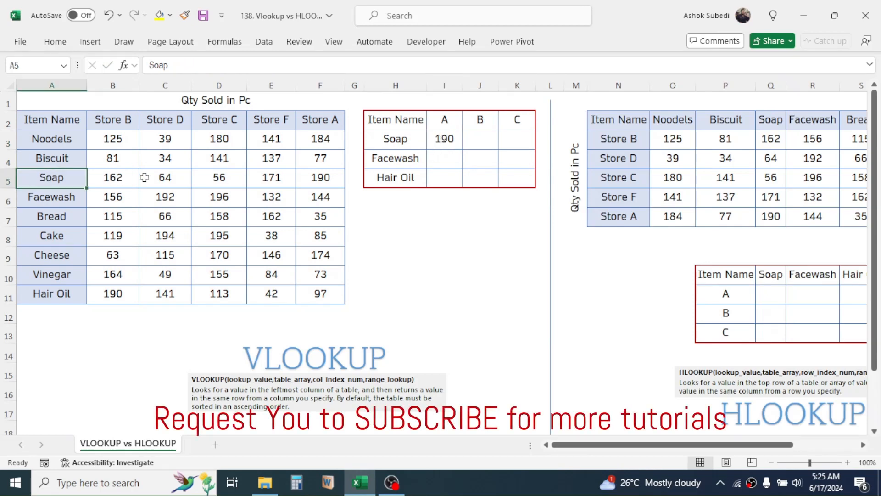
left_click(315, 178)
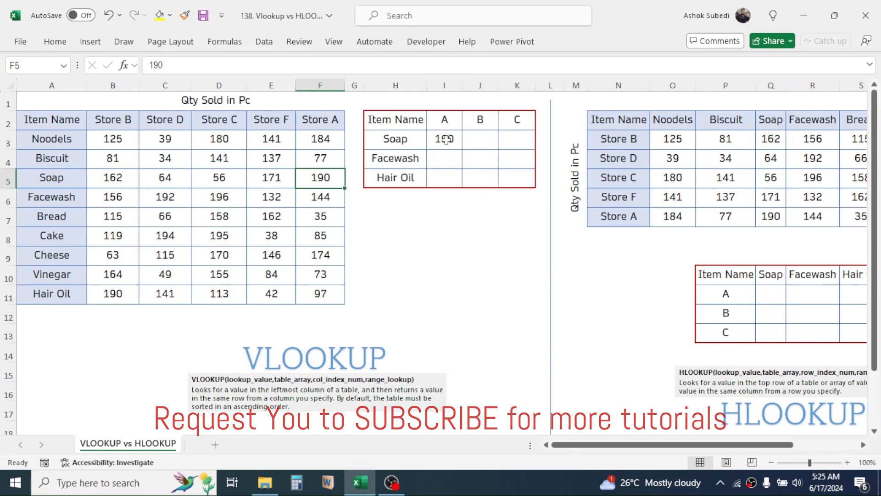
Copy the VLOOKUP formula from I3 across to J3:K3 and inspect the copied formulas
left_click(446, 139)
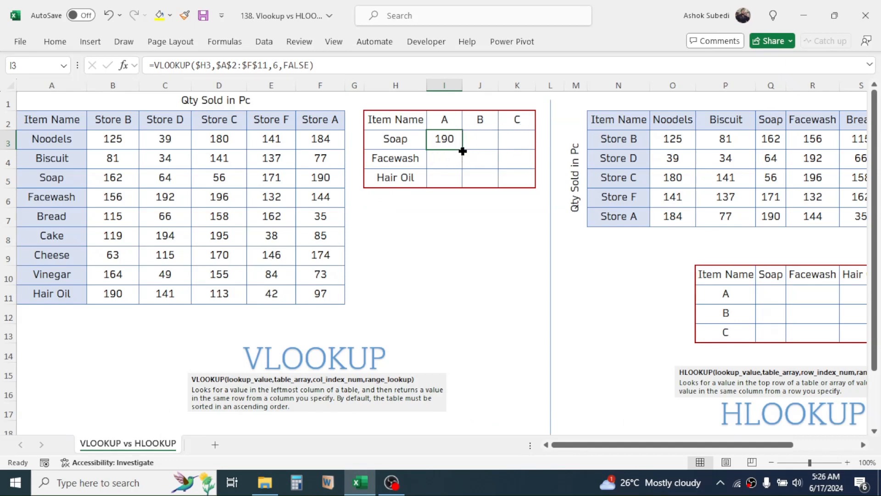
left_click_drag(462, 151, 515, 145)
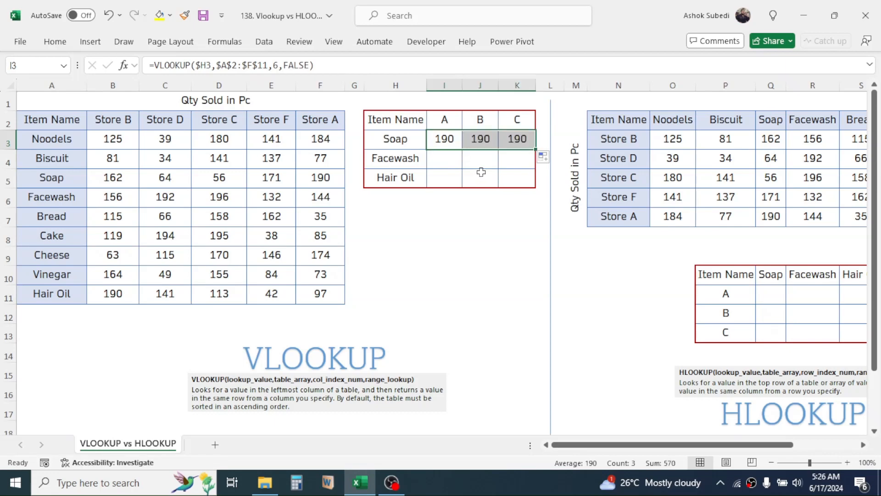
left_click(481, 172)
left_click(481, 140)
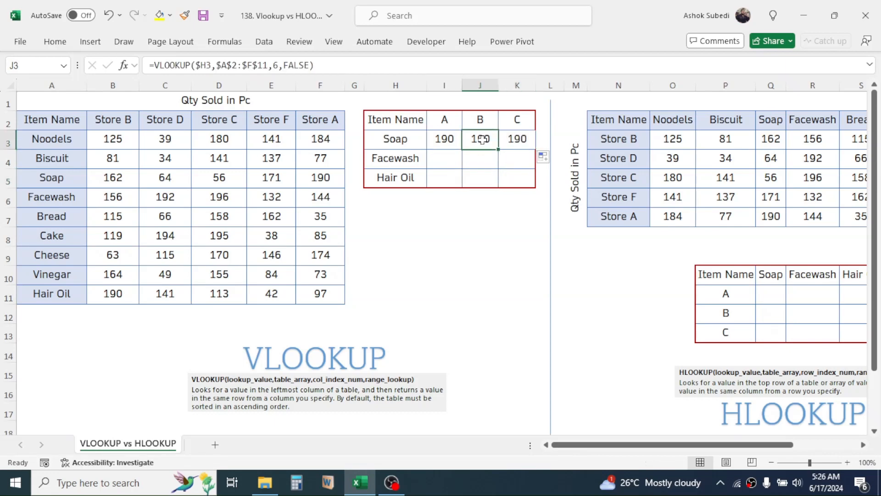
left_click(520, 140)
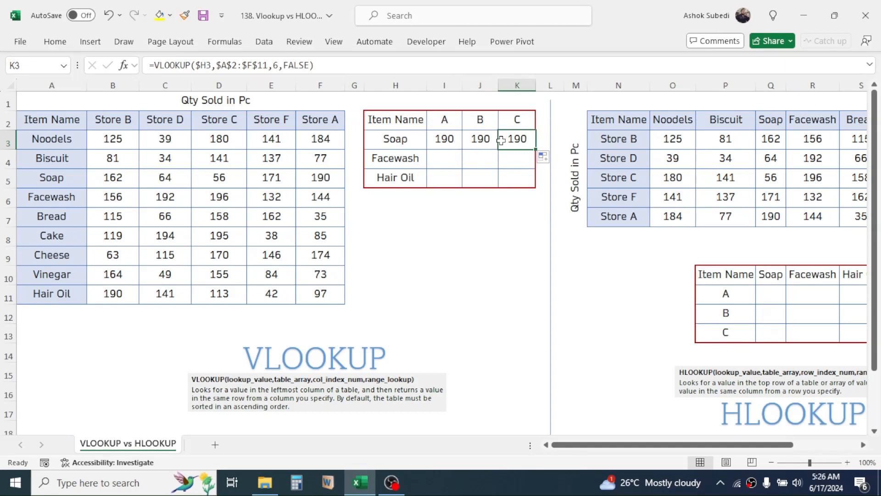
Compare the B and C headings with the columns of A2:F11 to work out Store B's column index
left_click(482, 119)
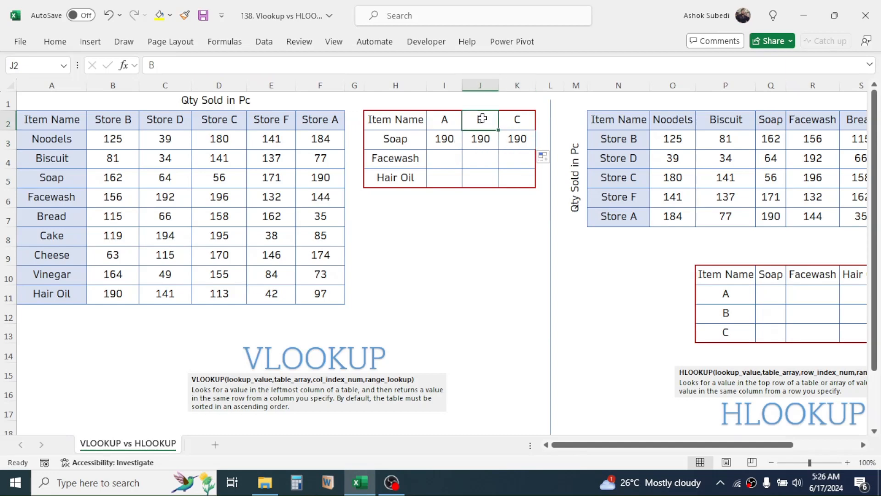
left_click(511, 120)
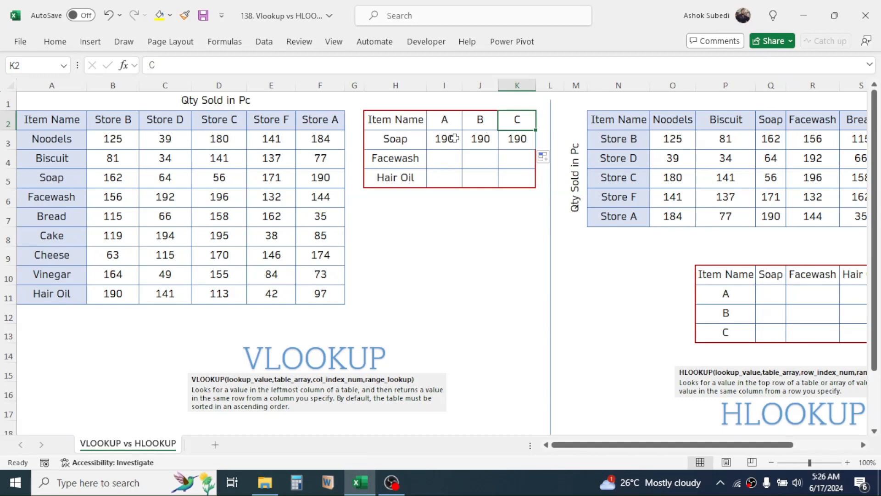
left_click(481, 135)
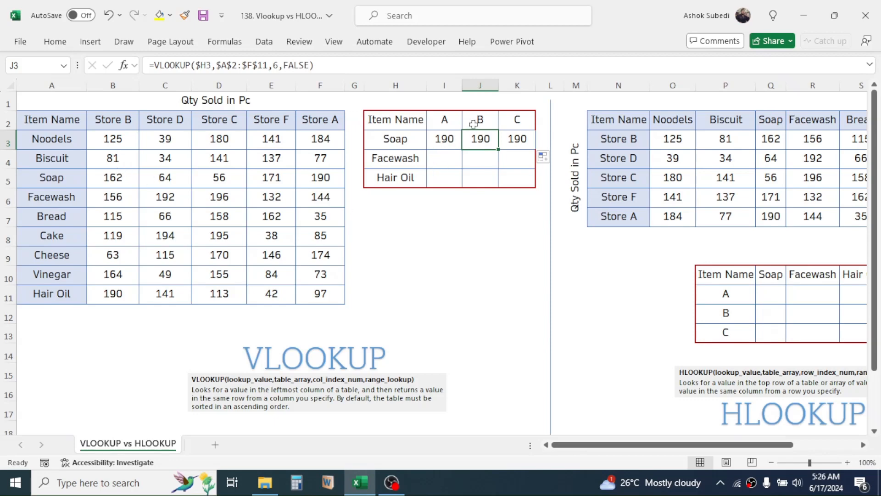
left_click(76, 84)
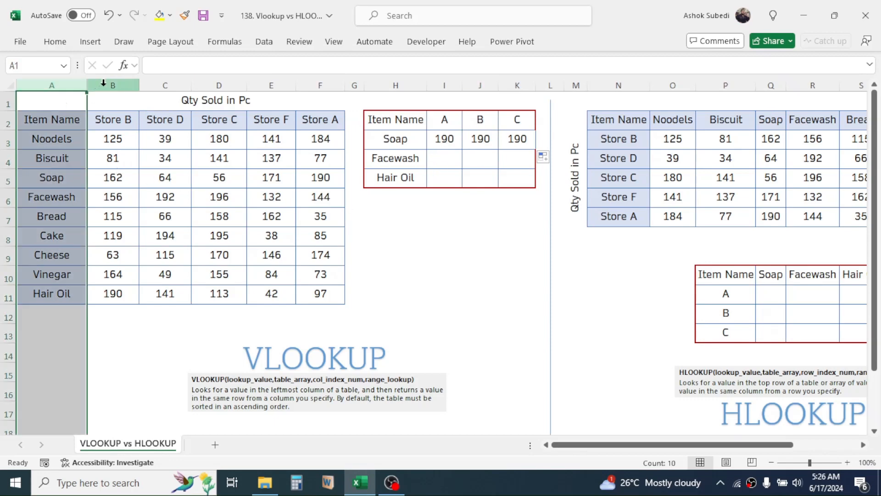
left_click(102, 84)
left_click_drag(52, 122, 314, 288)
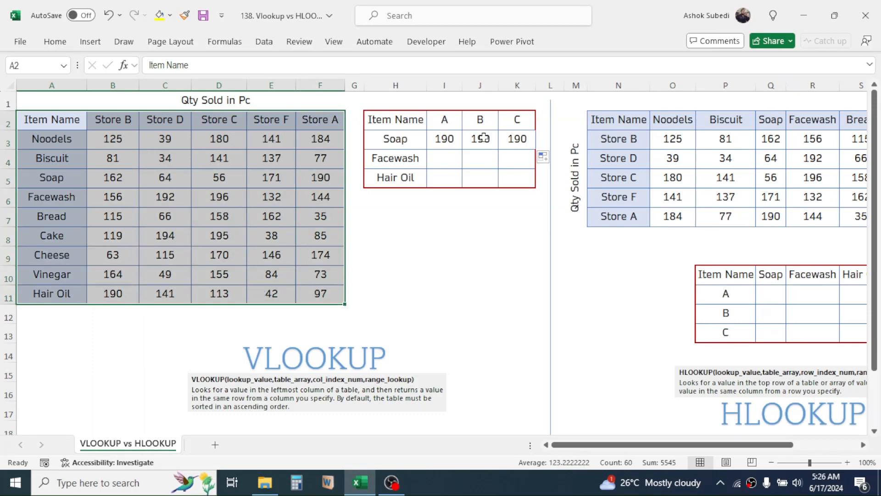
Set the column index in the J3 VLOOKUP formula to 2 for Store B
double_click(483, 138)
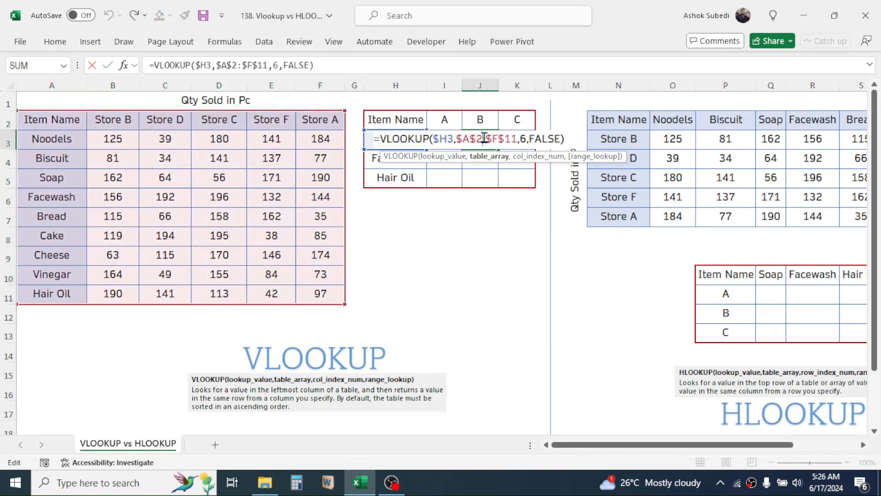
left_click(526, 137)
key("BackSpace")
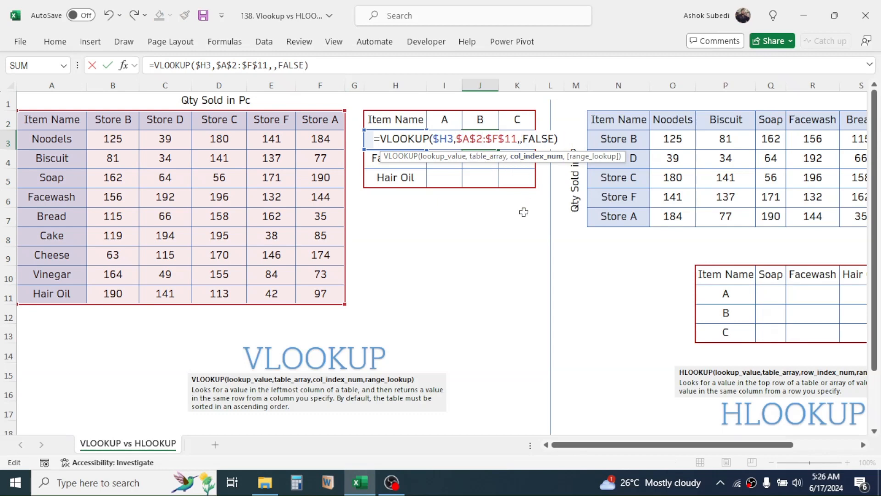
type("2")
key("Return")
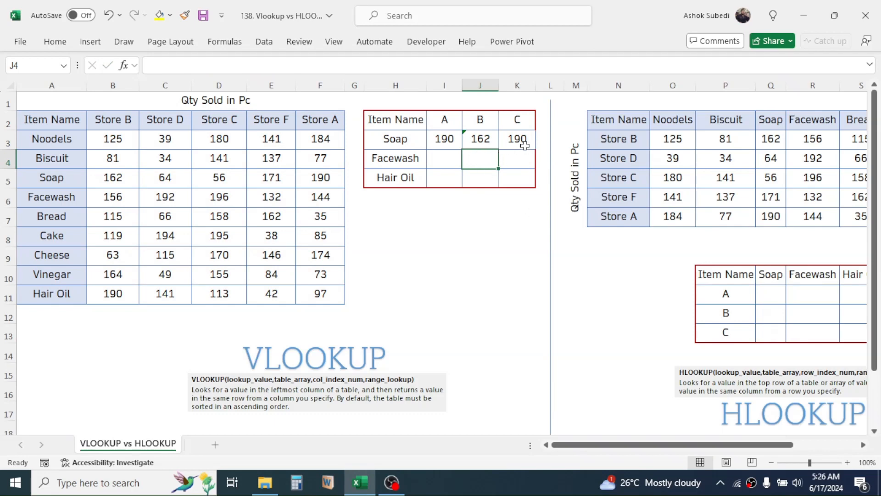
Count the columns to Store C and set the column index in the K3 VLOOKUP formula to 4
left_click(51, 85)
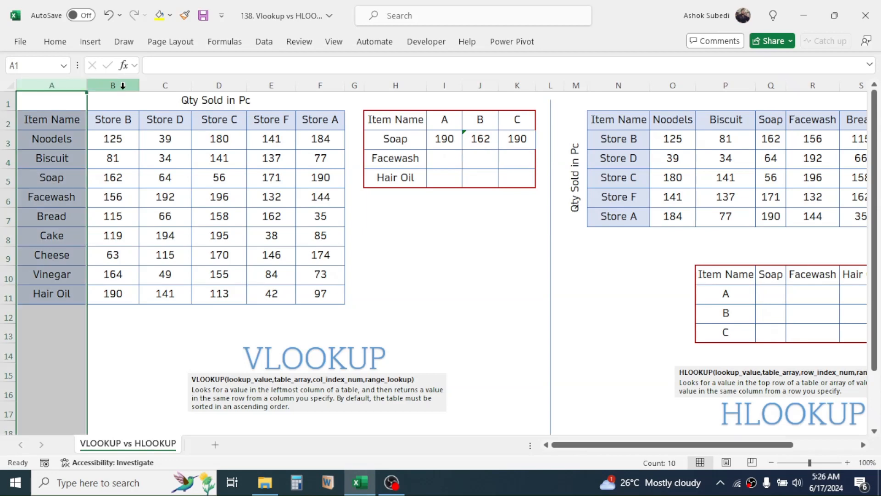
left_click(113, 86)
left_click(165, 85)
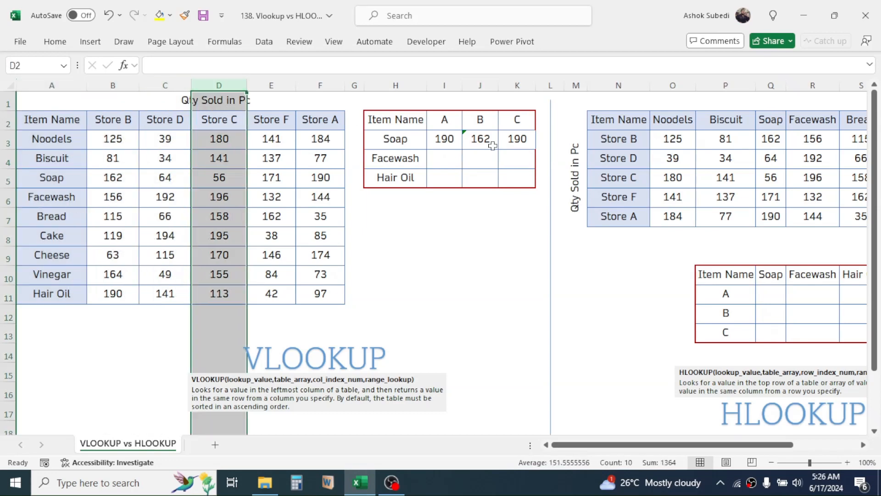
double_click(518, 139)
left_click(535, 139)
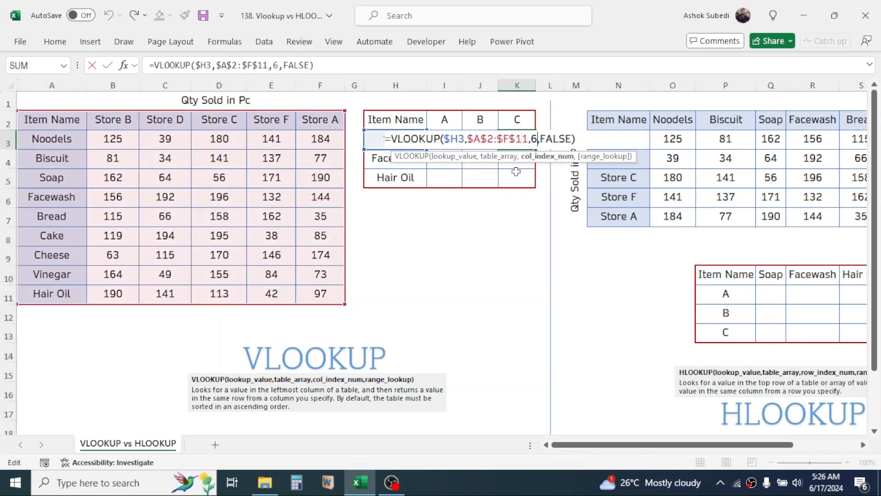
key("BackSpace")
type("4")
key("Return")
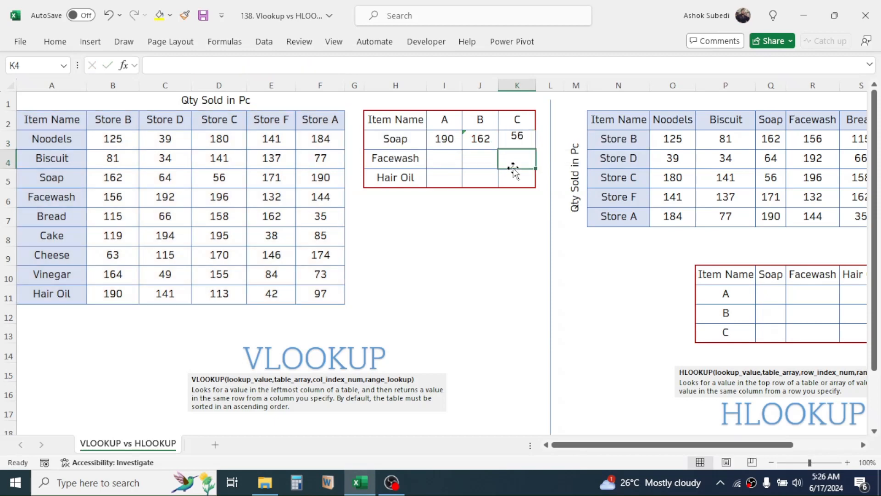
Copy the VLOOKUP formulas in I3:K3 down to the Facewash and Hair Oil rows and inspect the filled cells
left_click_drag(443, 139, 521, 187)
left_click(462, 252)
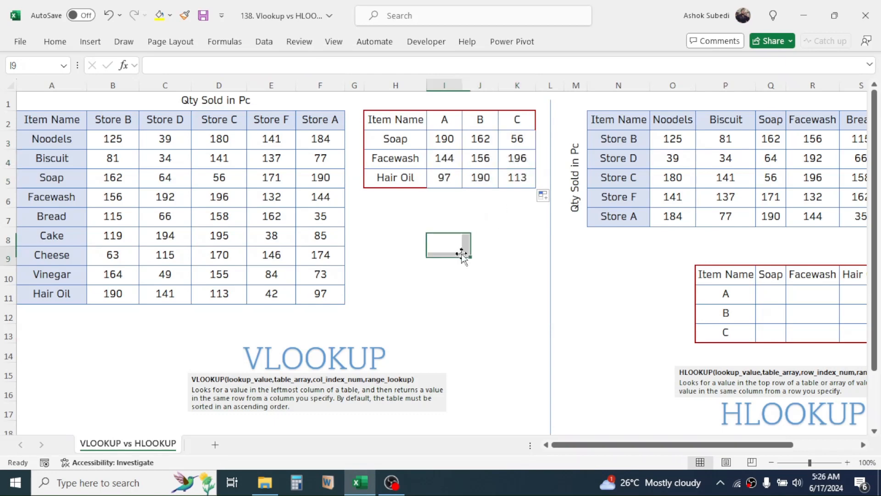
left_click(447, 175)
left_click(486, 176)
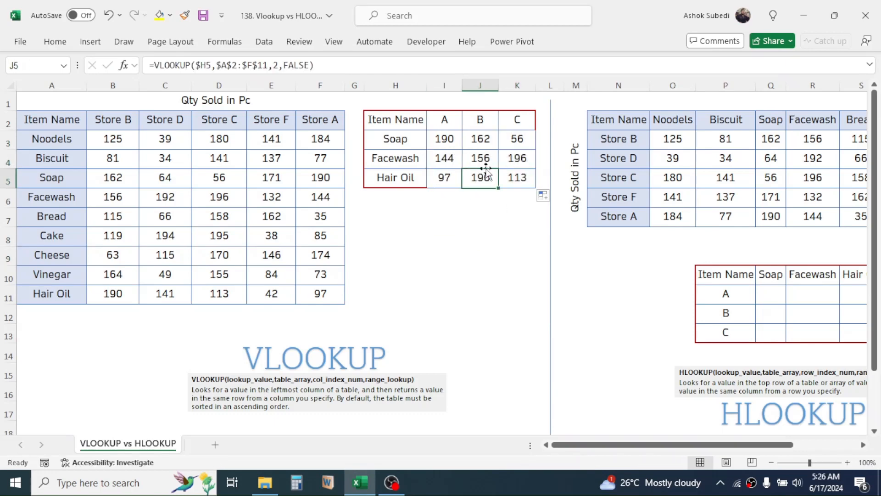
left_click(486, 160)
left_click(503, 156)
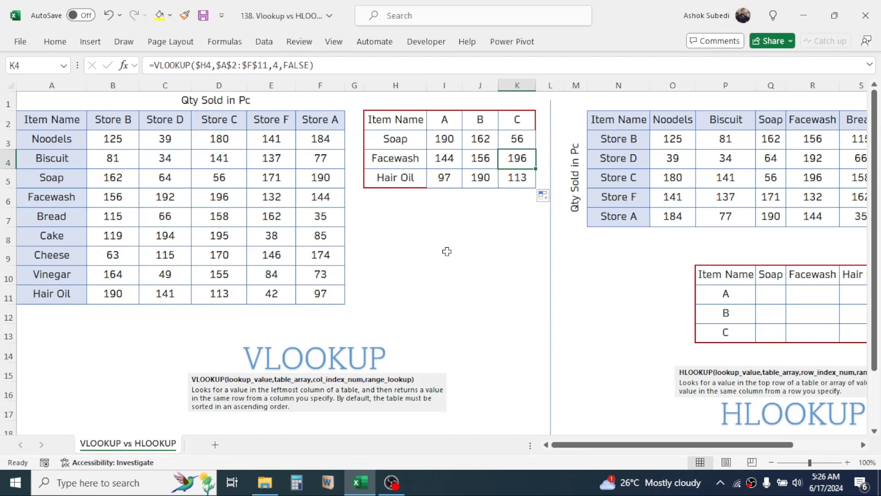
left_click(451, 141)
left_click(484, 139)
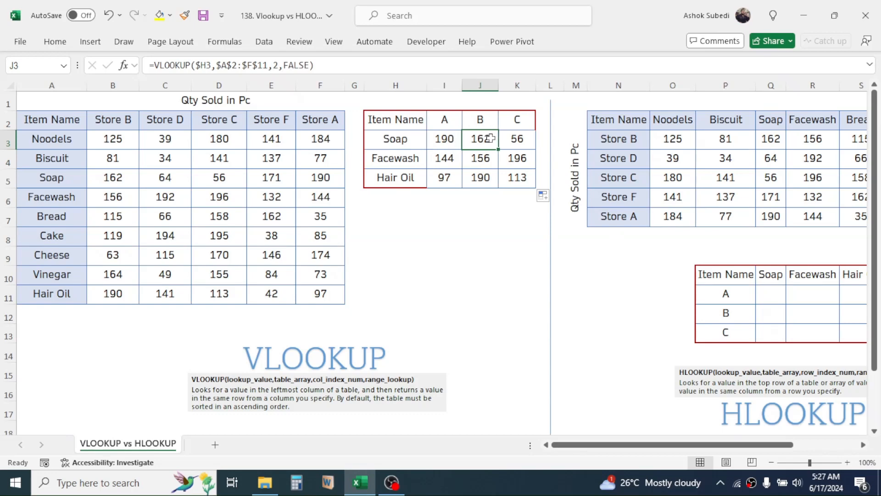
left_click(507, 144)
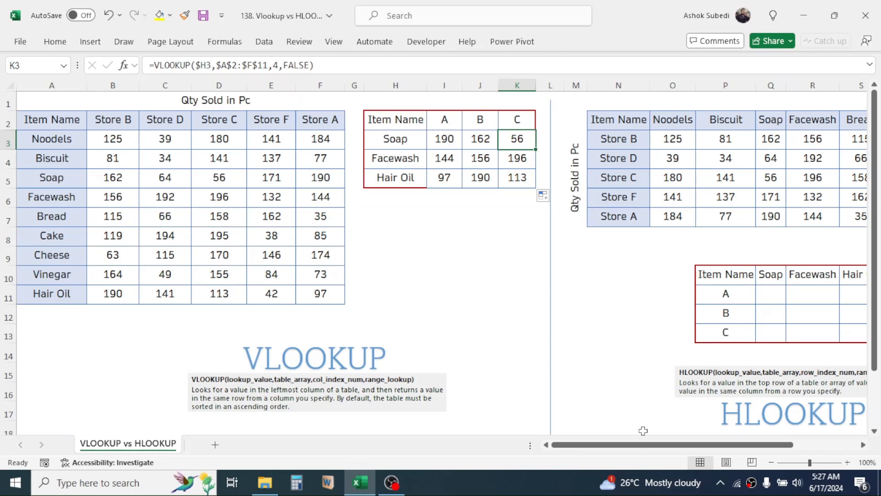
Compare the item names in the vertical table's first column with those in the horizontal table's header row
left_click_drag(630, 444, 709, 448)
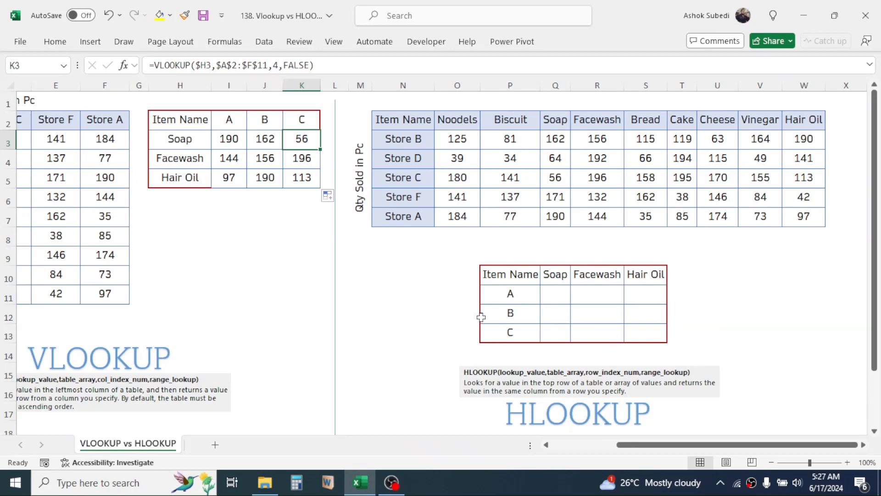
left_click_drag(668, 445, 596, 449)
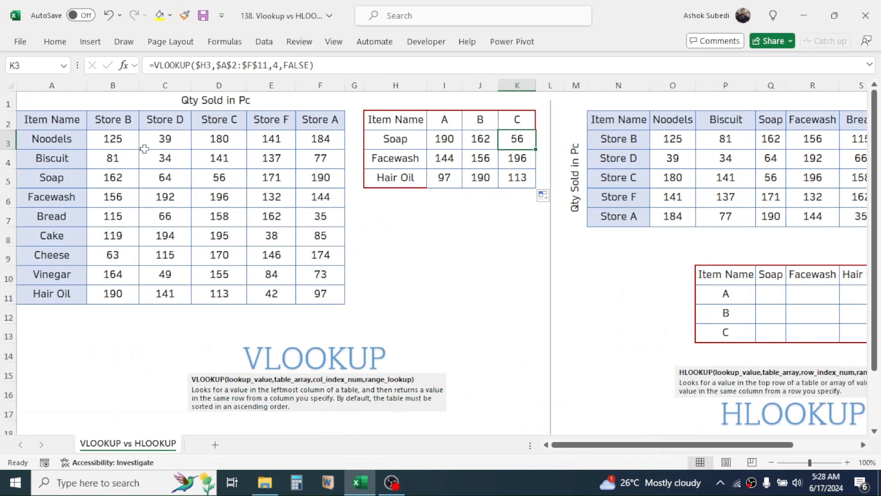
left_click(51, 85)
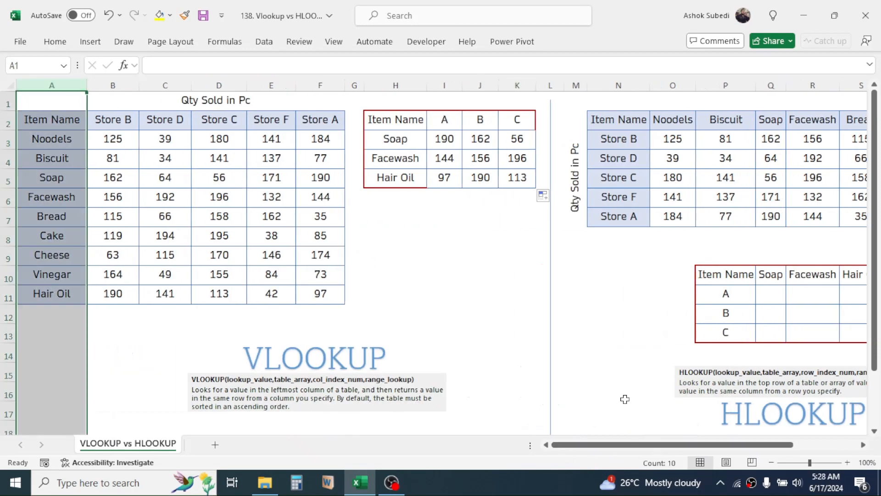
left_click_drag(644, 444, 712, 444)
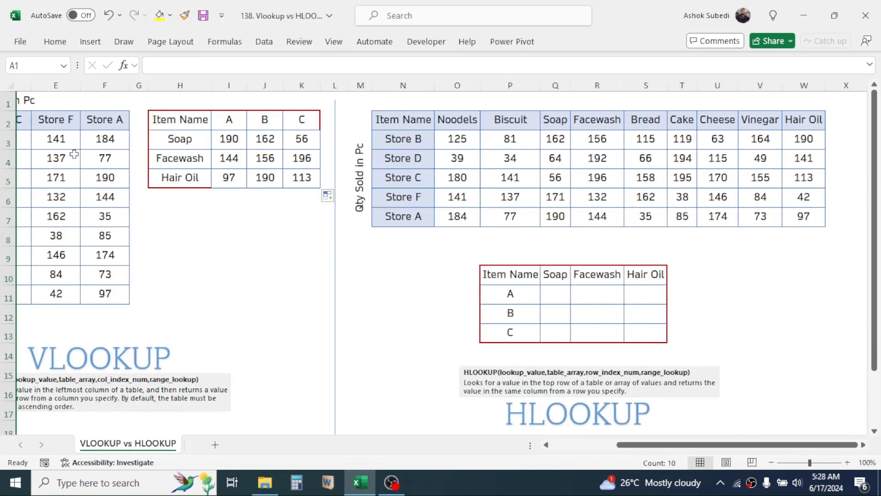
left_click(7, 123)
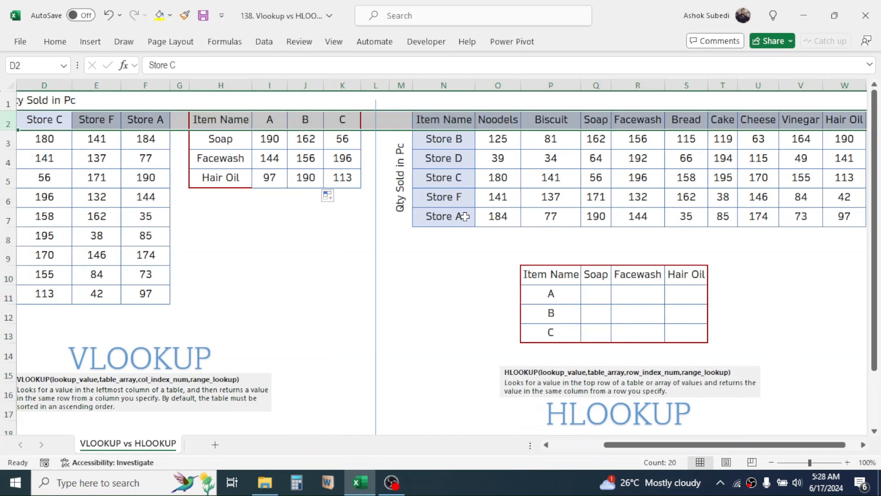
left_click_drag(725, 444, 738, 444)
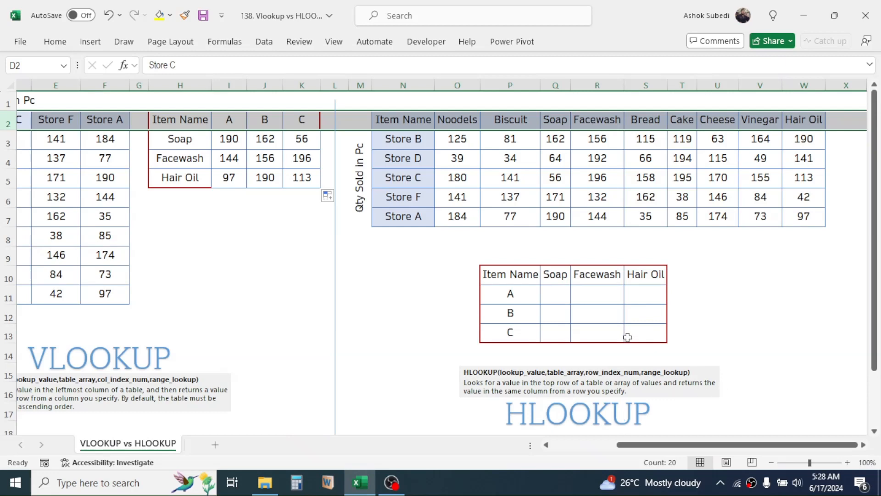
Start an HLOOKUP formula in Q11 with the Soap heading as the row-locked lookup value Q$10
left_click(559, 289)
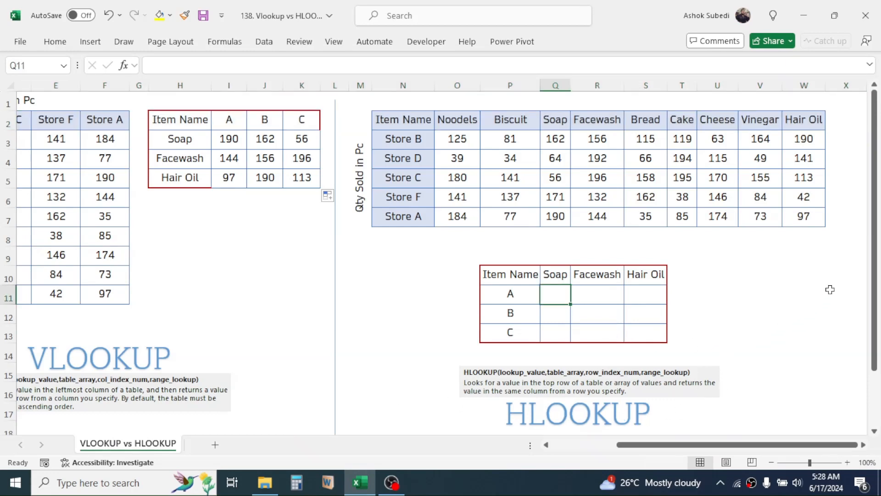
type("=")
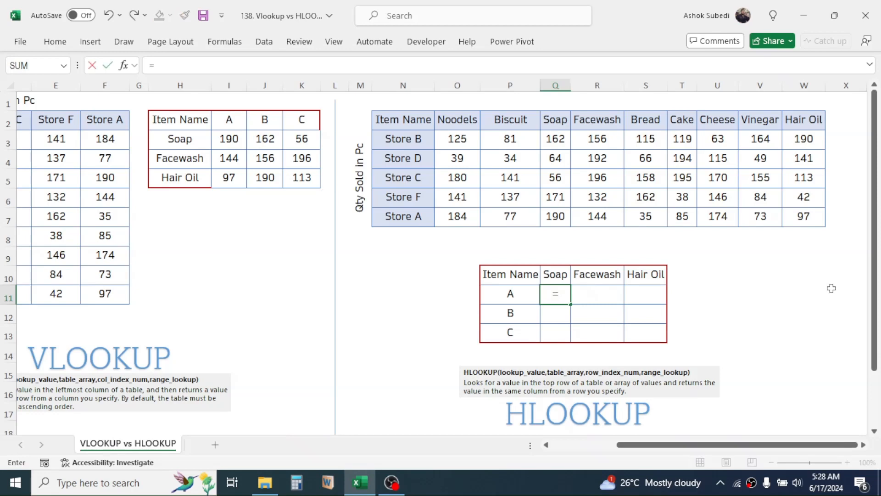
type("HLOOKUP")
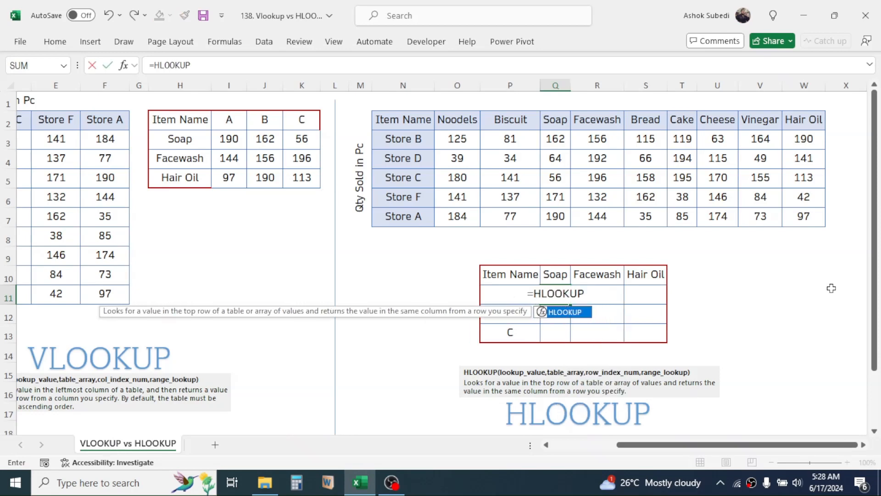
type("(")
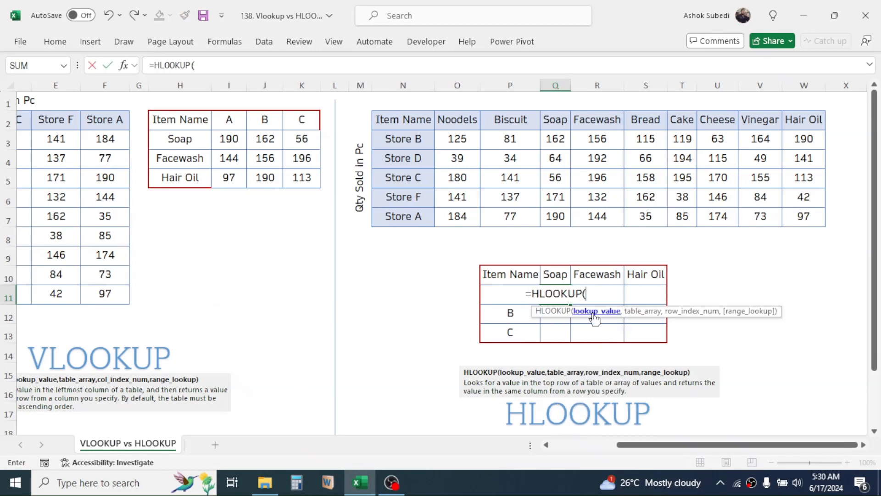
left_click(558, 272)
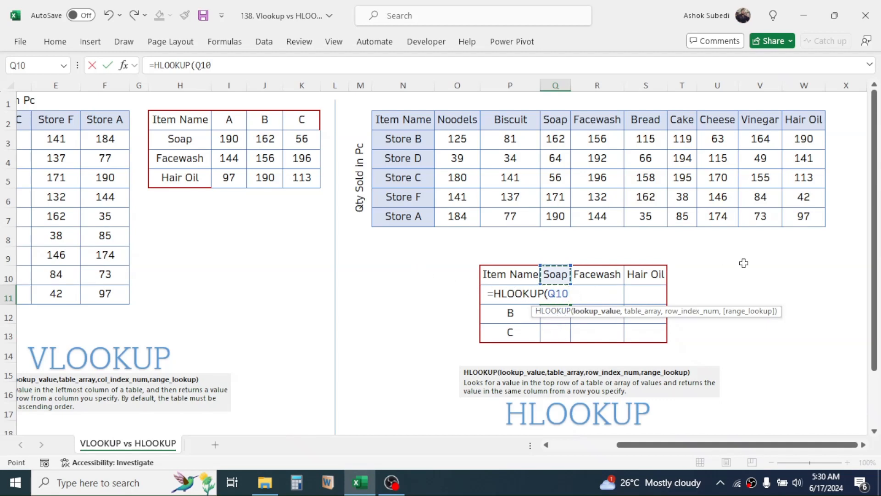
key("F4")
key("F4")
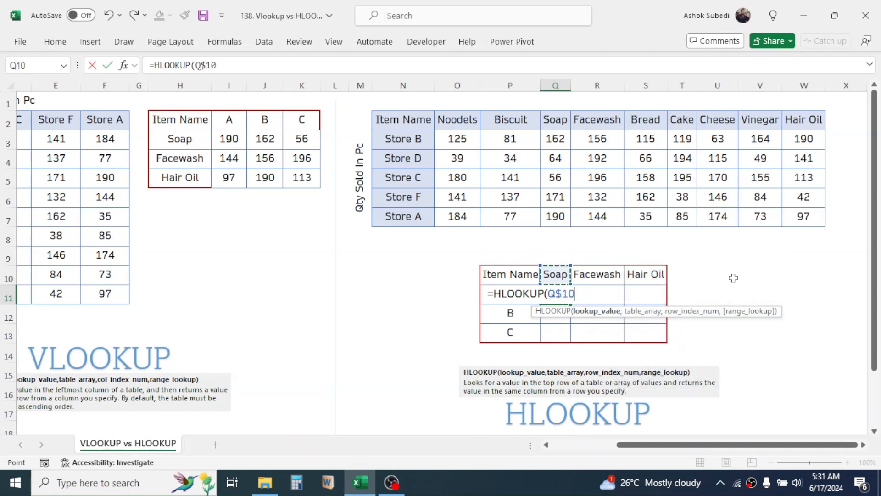
type(",")
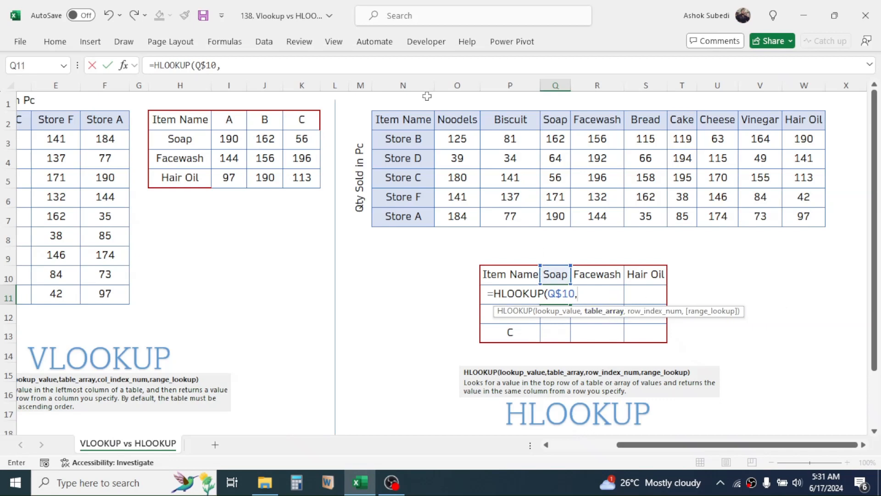
Complete the Q11 HLOOKUP formula with table array $N$2:$W$7, row index 6 and an exact match (FALSE)
left_click_drag(404, 120, 805, 216)
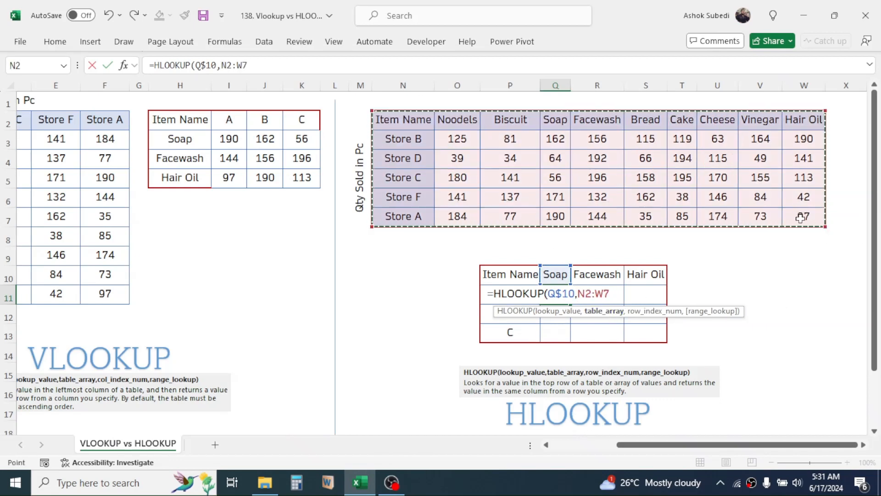
key("F4")
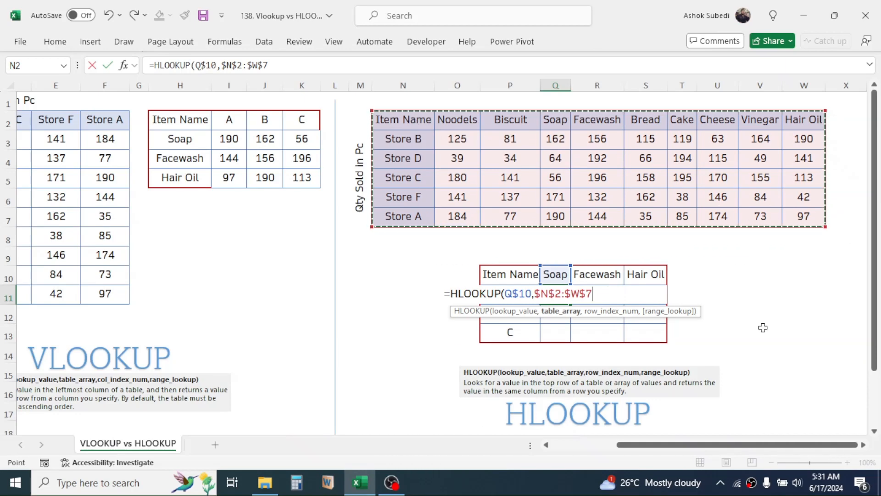
type(",")
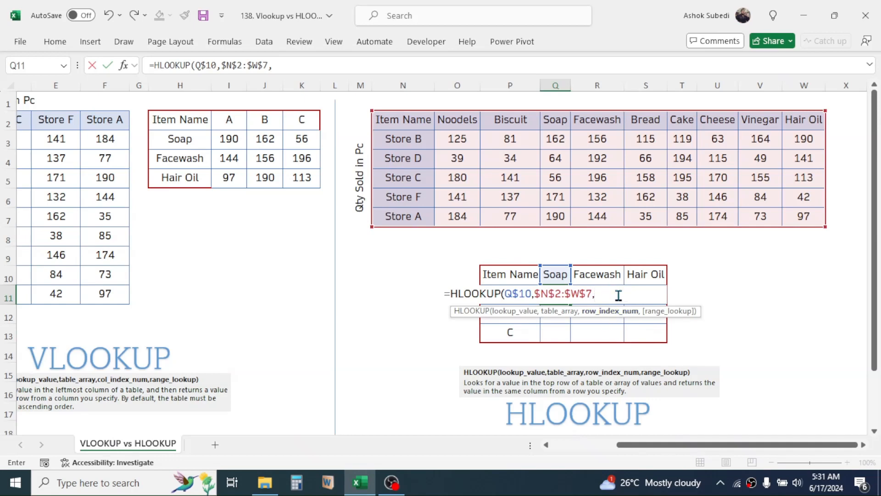
type(",")
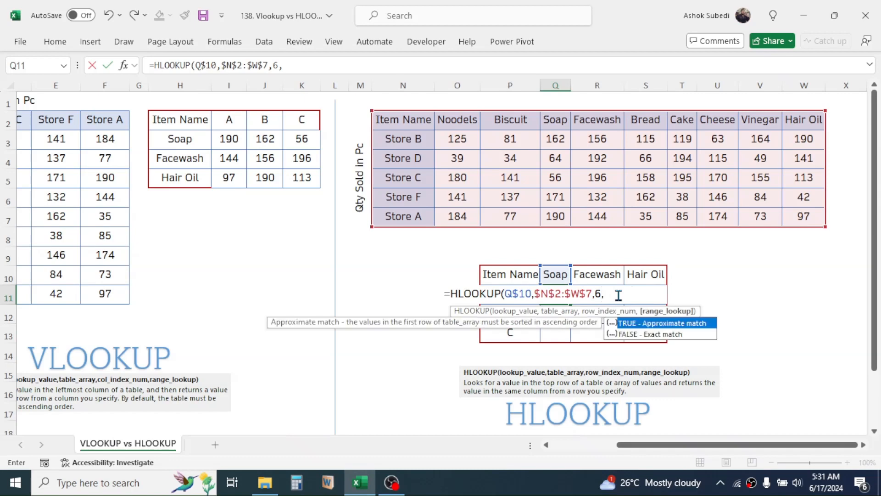
double_click(665, 338)
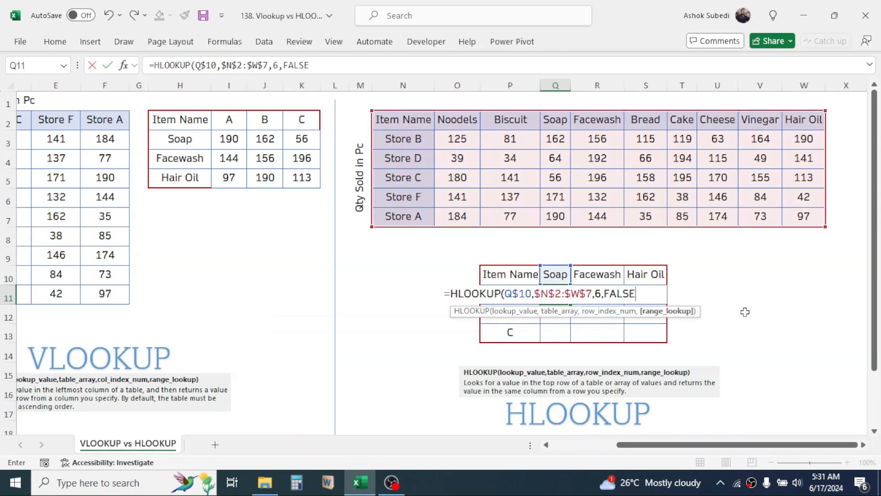
type(")")
key("Return")
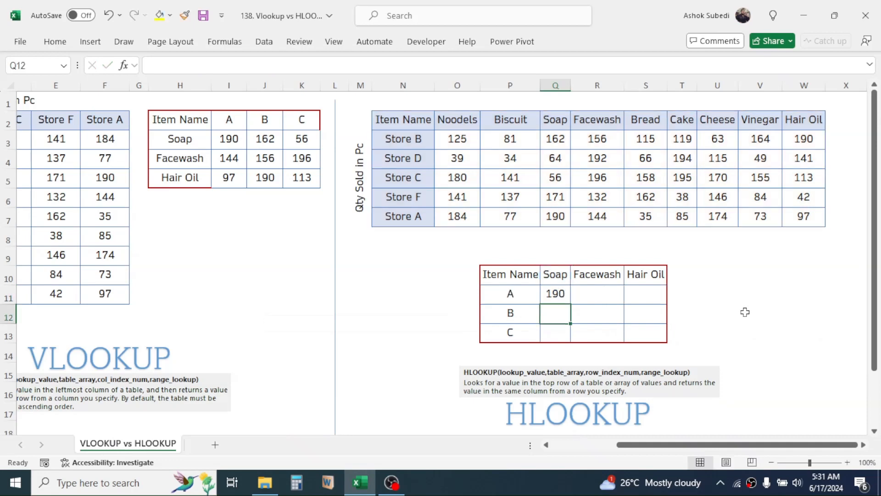
Check the Q11 result against Store A's Soap quantity in the horizontal table and copy the formula down to Q12:Q13
left_click(555, 295)
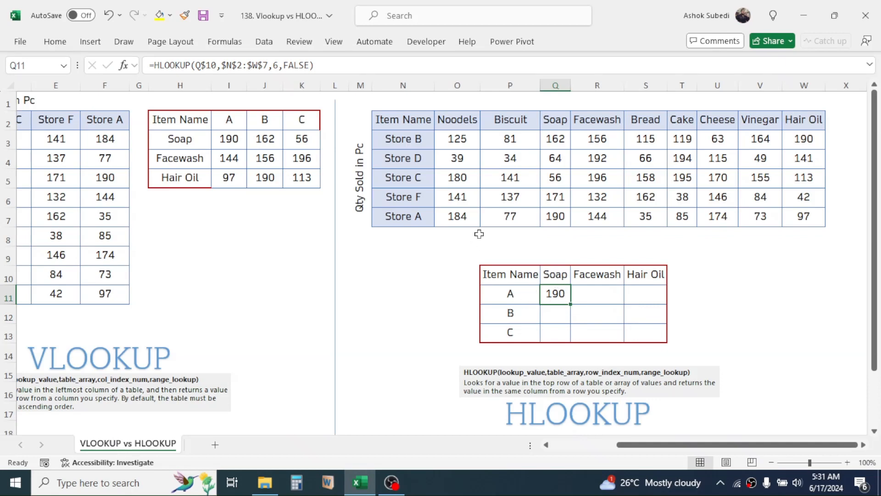
left_click(557, 217)
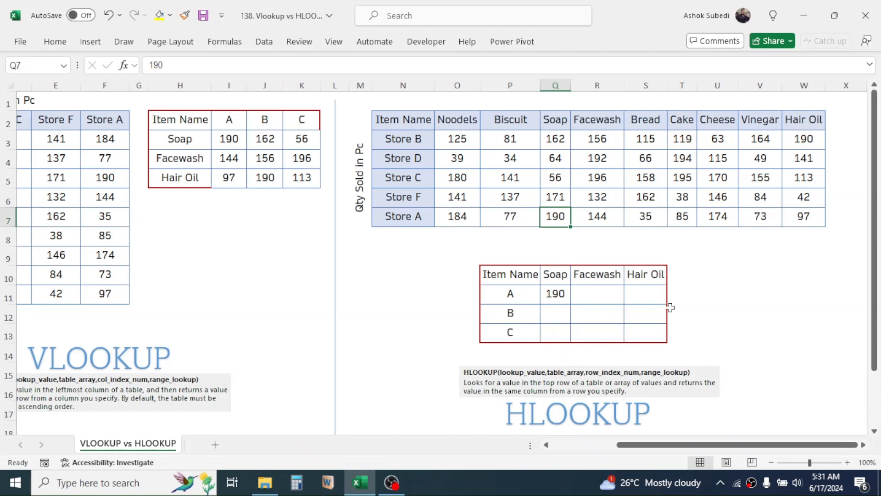
left_click(557, 293)
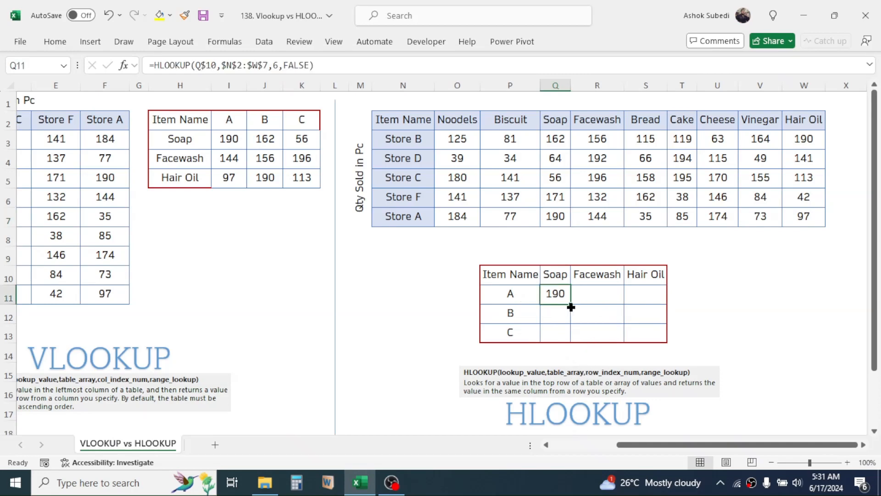
left_click_drag(570, 305, 564, 335)
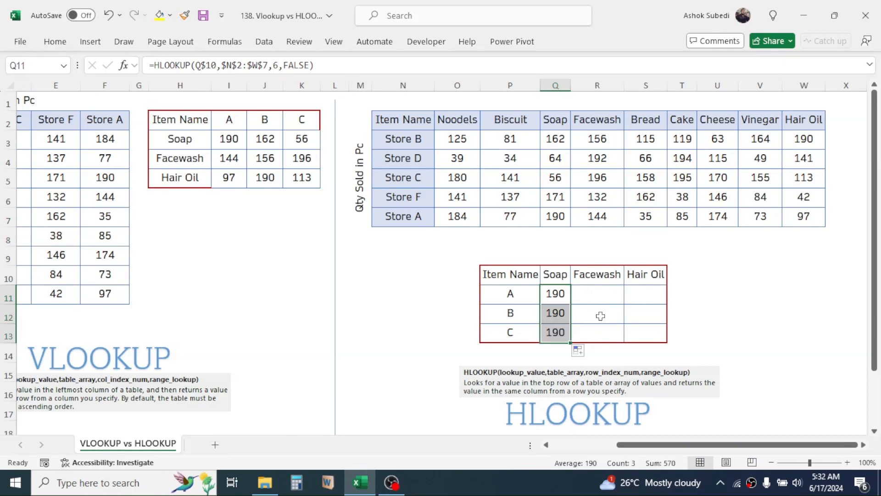
Set the row index of the HLOOKUP formula in Q12 to 2 for Store B's Soap quantity
left_click(560, 314)
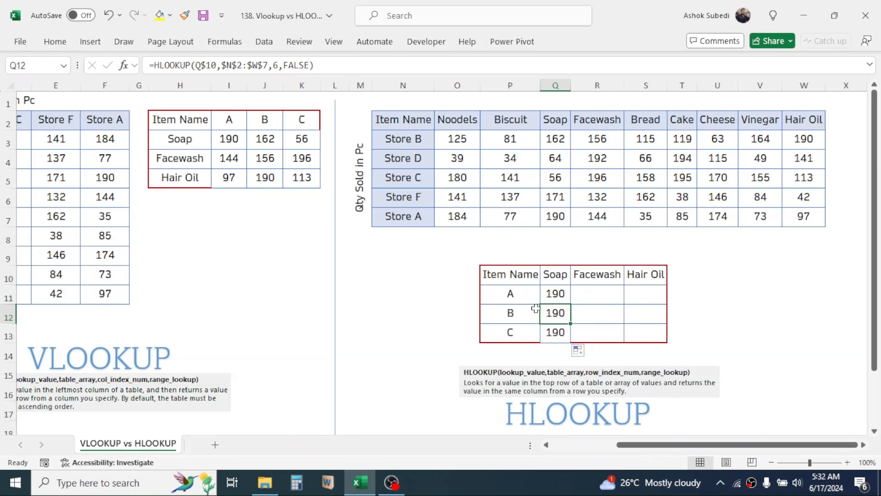
double_click(553, 313)
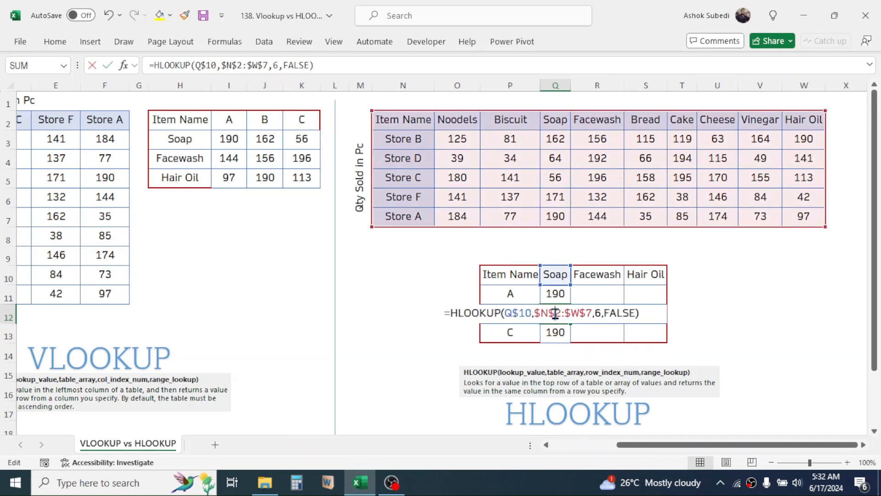
left_click(599, 313)
key("BackSpace")
type("2")
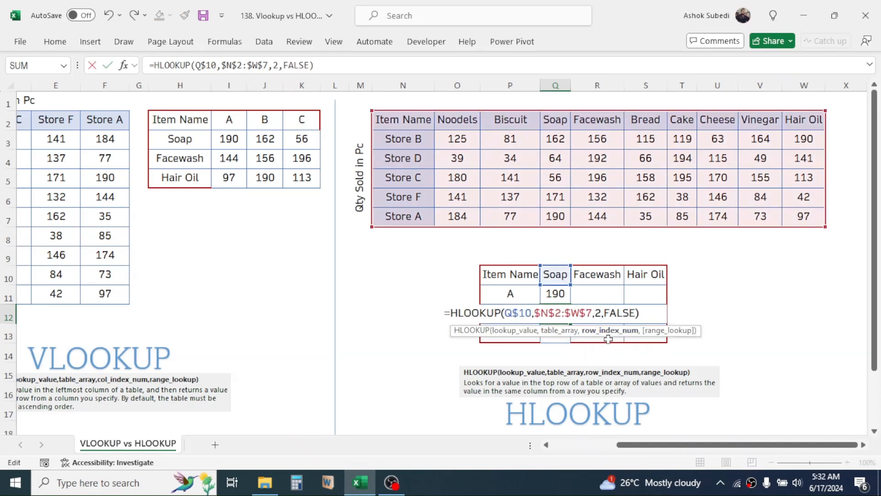
key("Return")
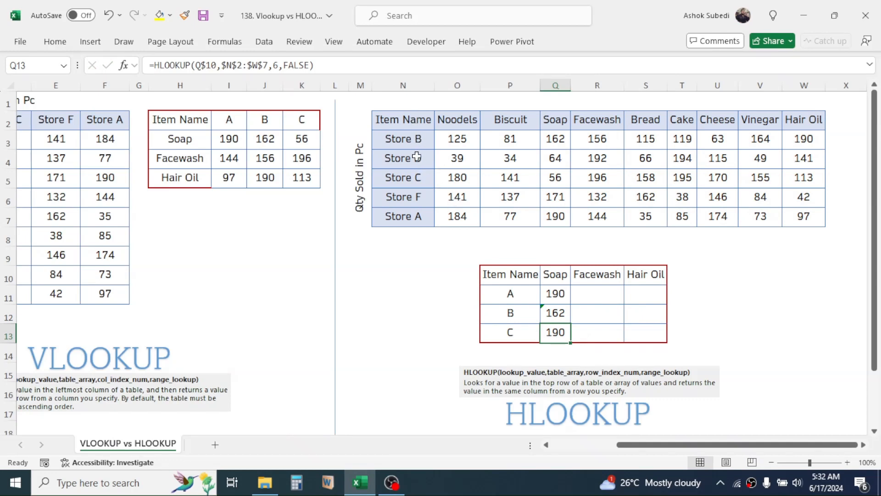
Change the row index of the HLOOKUP formula in Q13 to Store C's row within the table array
double_click(561, 332)
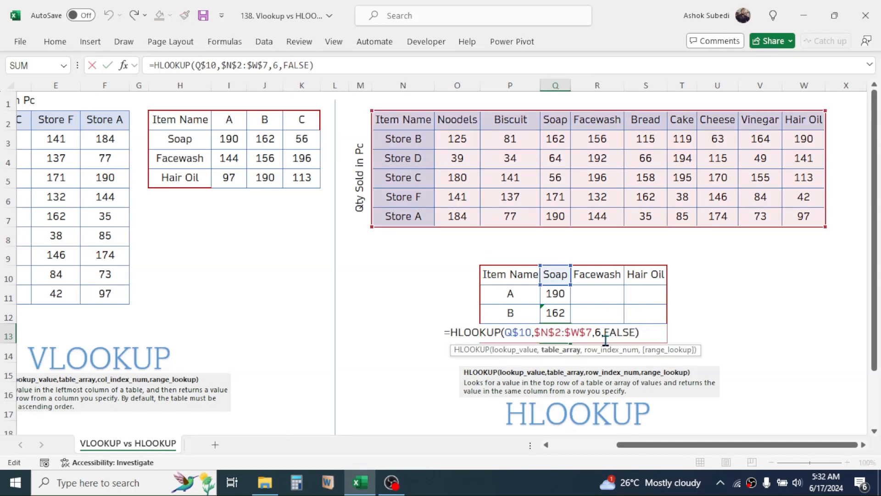
left_click(589, 350)
key("Delete")
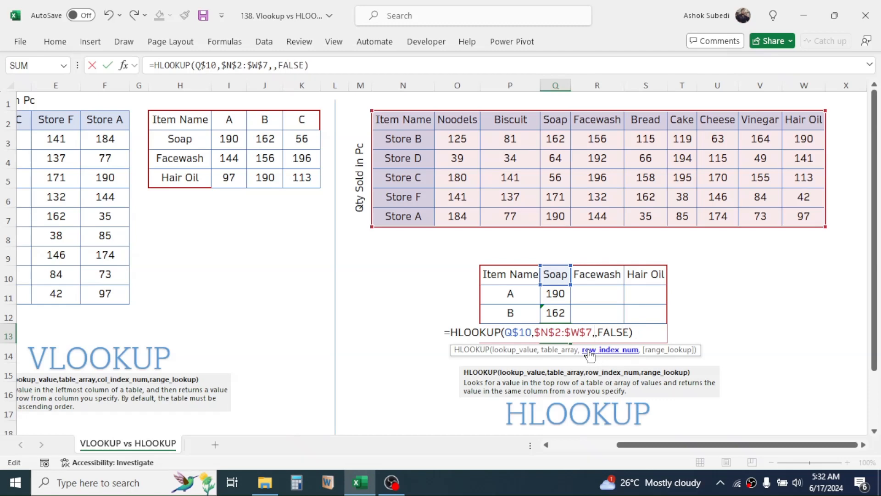
type("6")
key("Return")
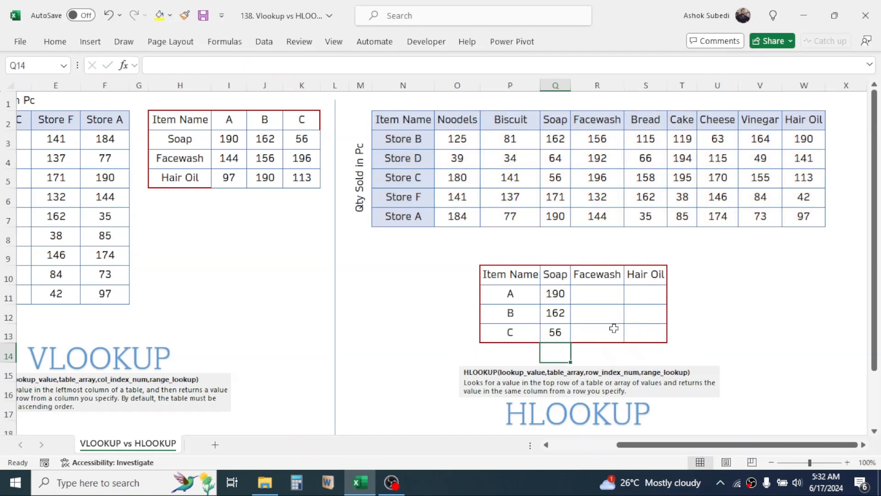
Copy the Q11:Q13 HLOOKUP formulas across to the Facewash and Hair Oil columns and check the formula in S12
left_click_drag(561, 293, 671, 338)
left_click(741, 316)
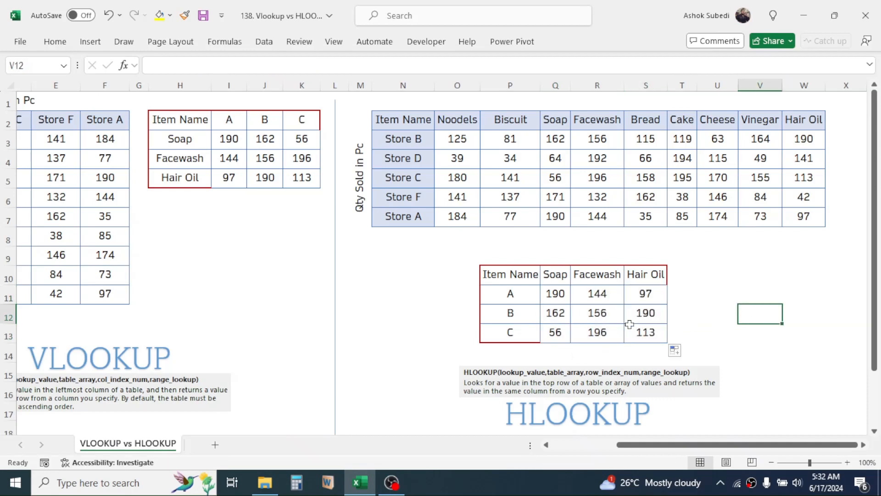
left_click(644, 316)
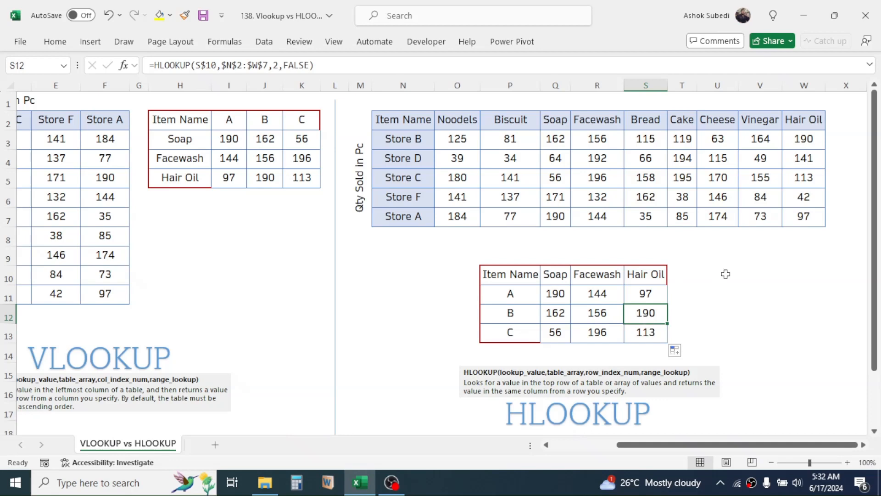
left_click(743, 293)
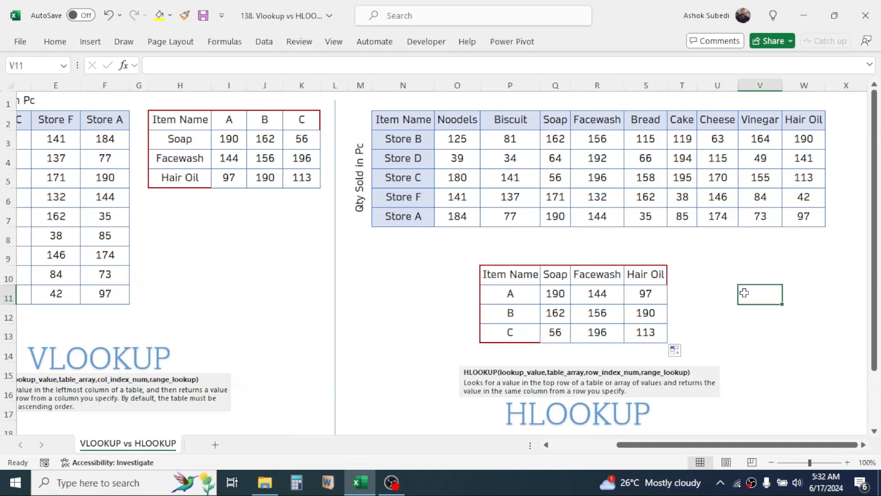
Compare the layout of the vertical source table A2:F11 with that of the horizontal source table N2:W7
scroll(664, 418, "left", 5)
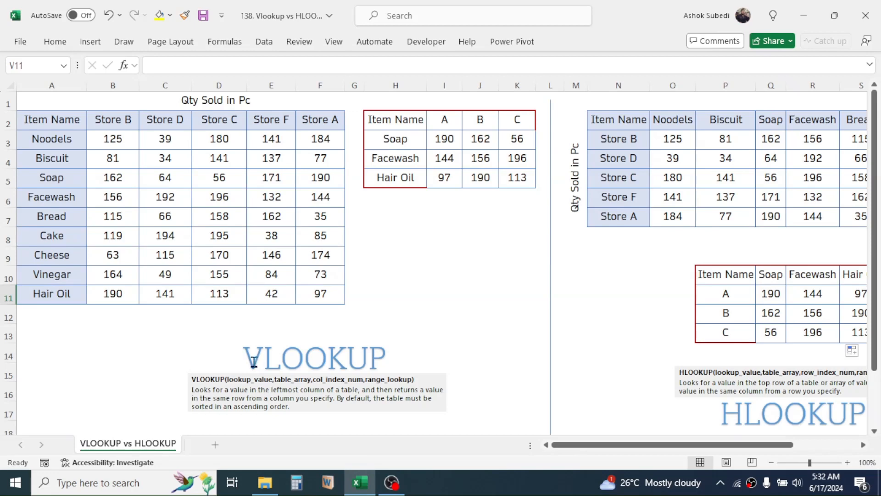
left_click_drag(60, 118, 320, 293)
left_click_drag(583, 444, 671, 446)
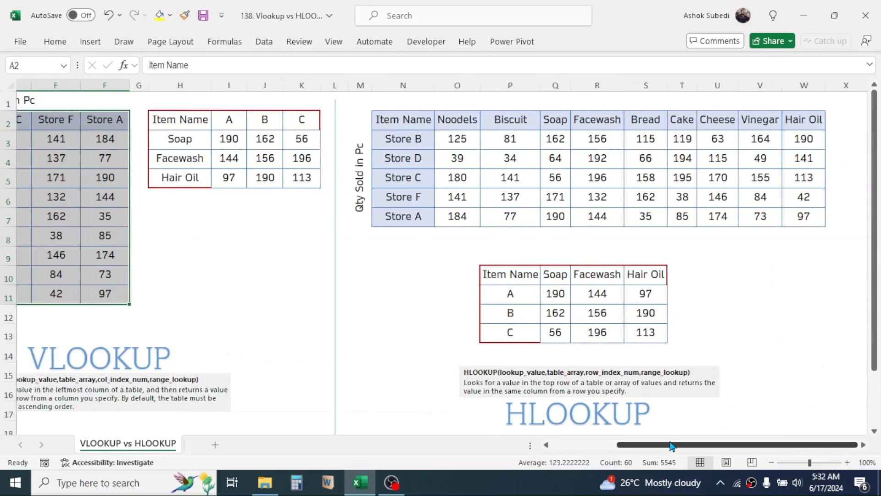
left_click_drag(416, 120, 803, 216)
left_click_drag(711, 444, 645, 444)
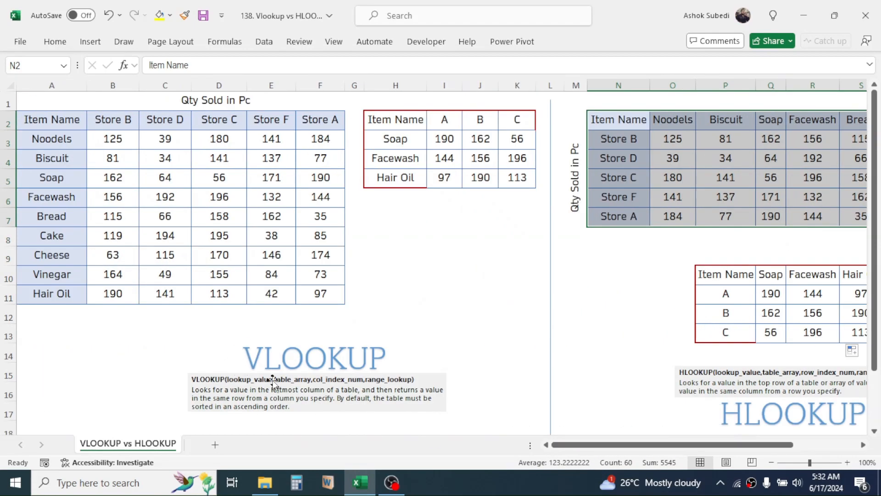
left_click(500, 217)
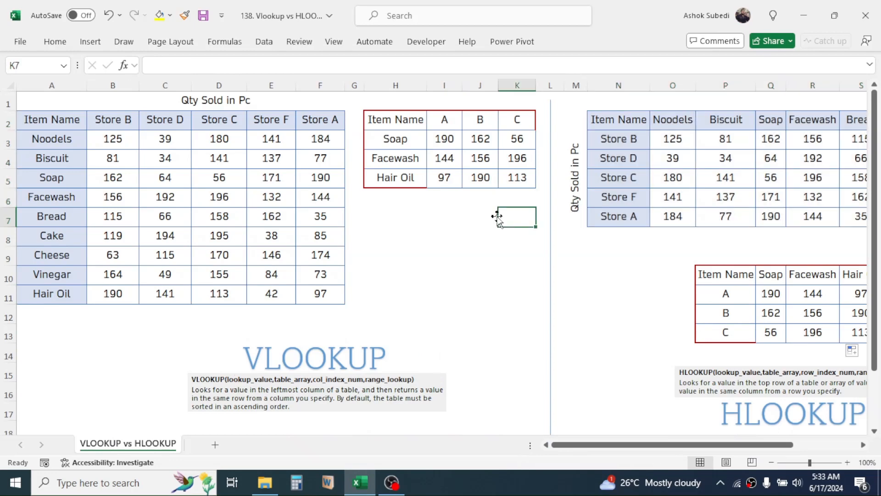